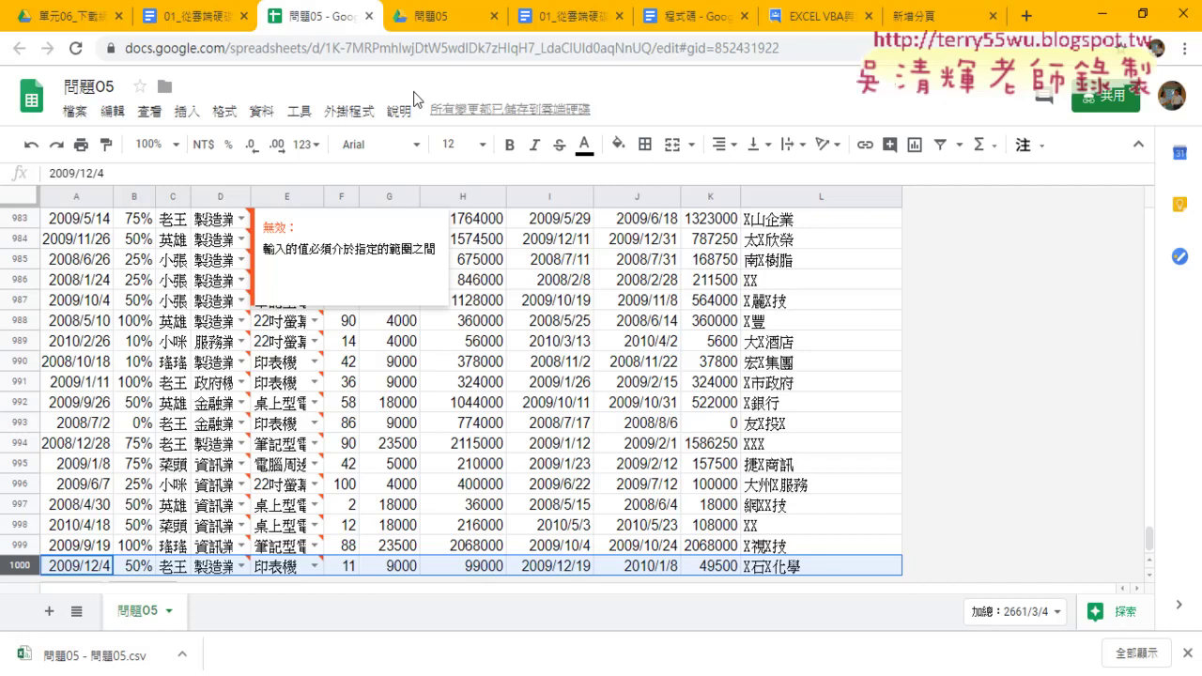
Step: Dismiss the invalid-value warning and reopen 問題05 from Drive's temp folder in a new tab
{"action": "left_click", "coordinate": [299, 464]}
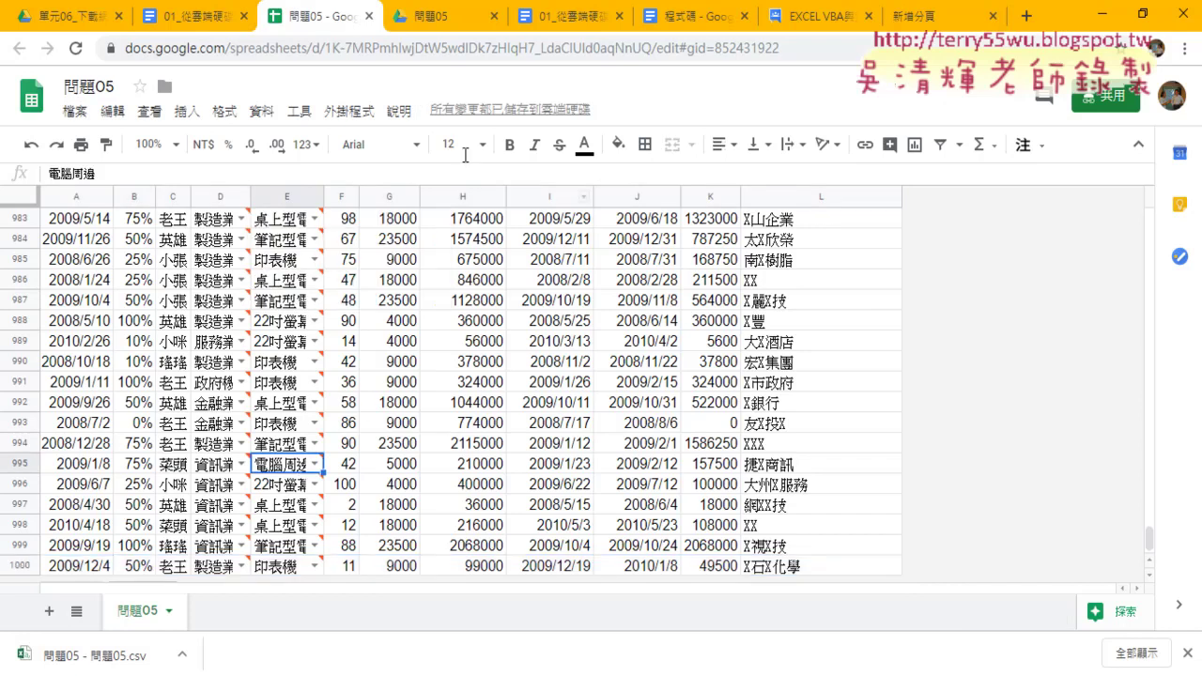
{"action": "left_click", "coordinate": [75, 16]}
{"action": "double_click", "coordinate": [304, 291]}
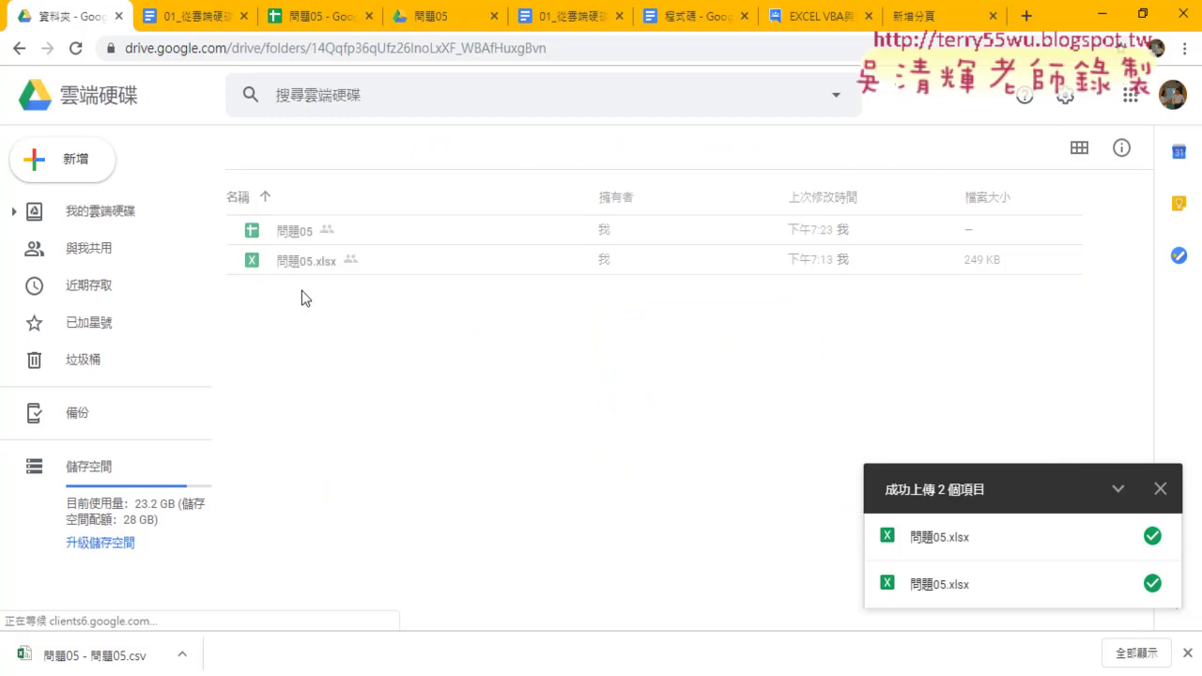
{"action": "double_click", "coordinate": [297, 234]}
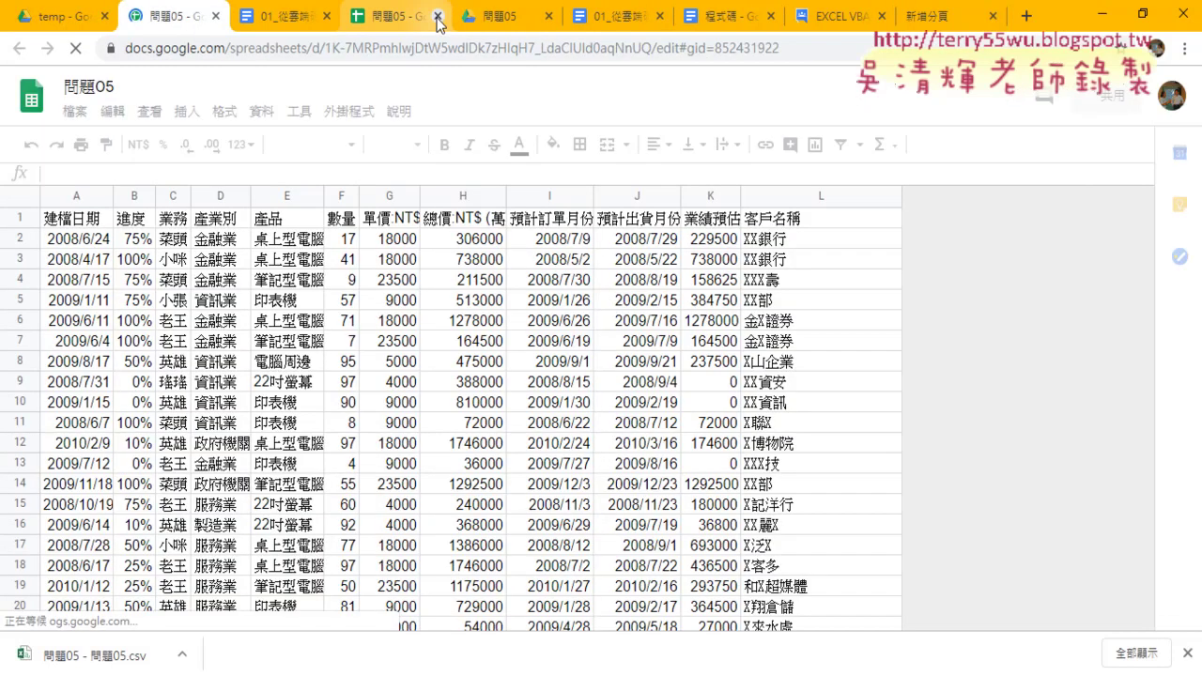
Step: Close the older 問題05 tab, select header cell B1, and temporarily annotate the sharing status
{"action": "left_click", "coordinate": [438, 16]}
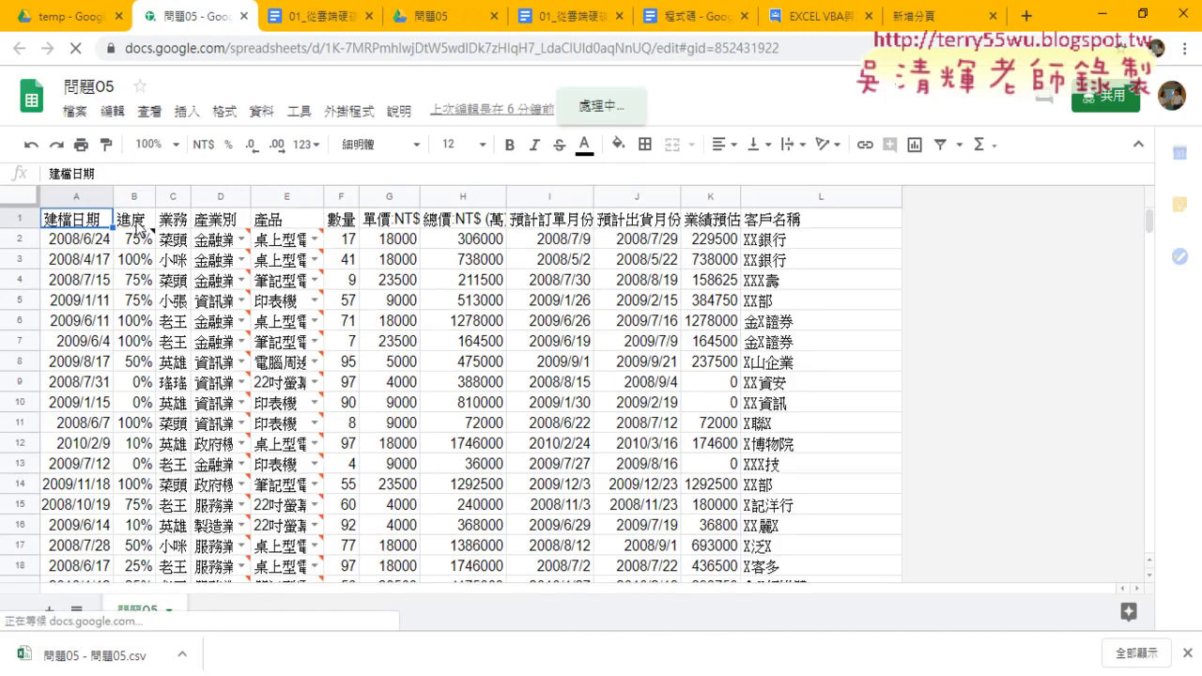
{"action": "left_click", "coordinate": [138, 225]}
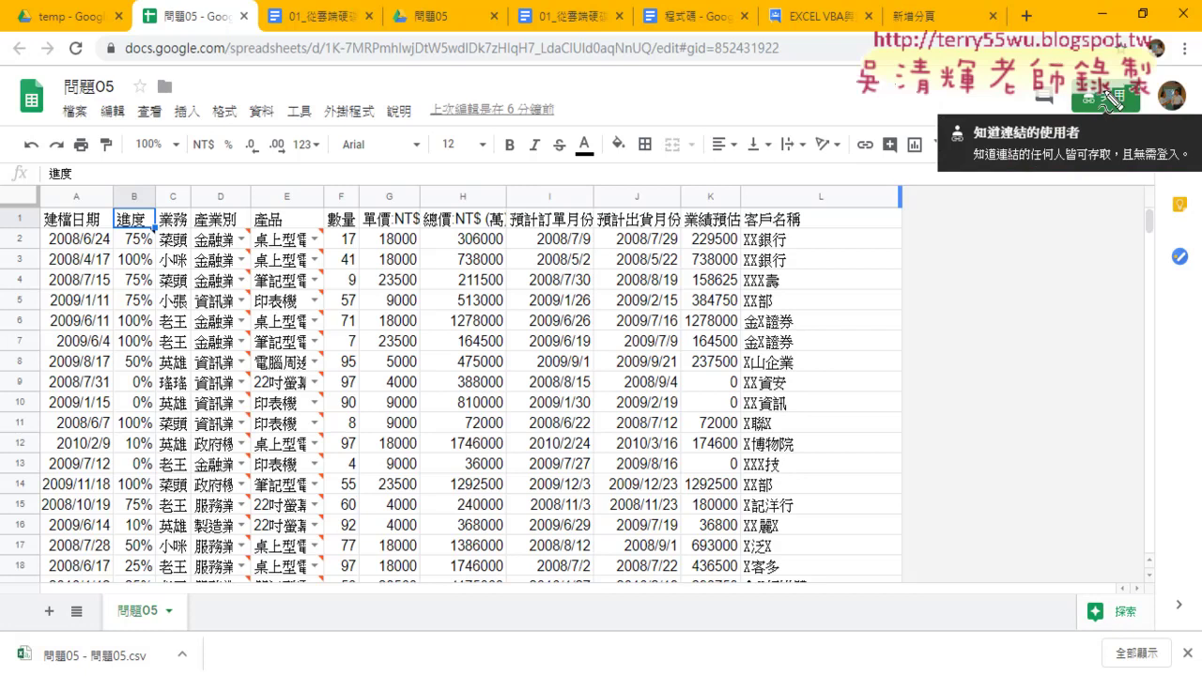
{"action": "left_click_drag", "start_coordinate": [1140, 94], "coordinate": [1146, 158]}
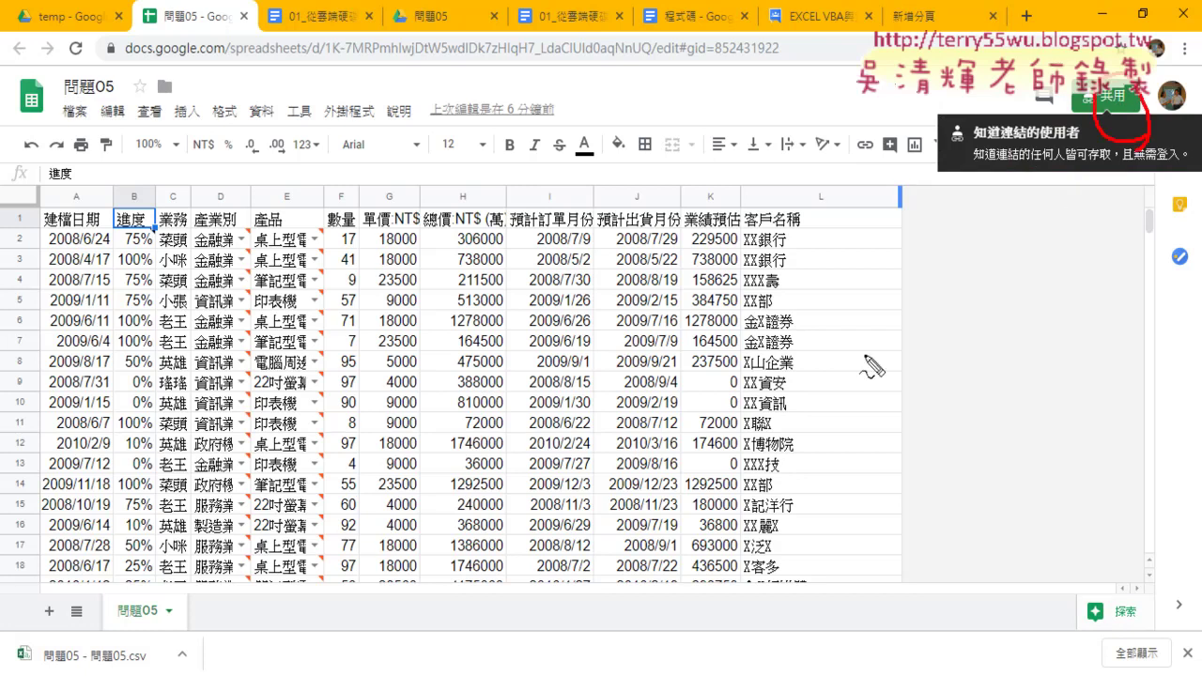
{"action": "mouse_move", "coordinate": [864, 355]}
{"action": "left_mouse_down"}
{"action": "mouse_move", "coordinate": [1068, 120]}
{"action": "mouse_move", "coordinate": [1078, 174]}
{"action": "left_mouse_up"}
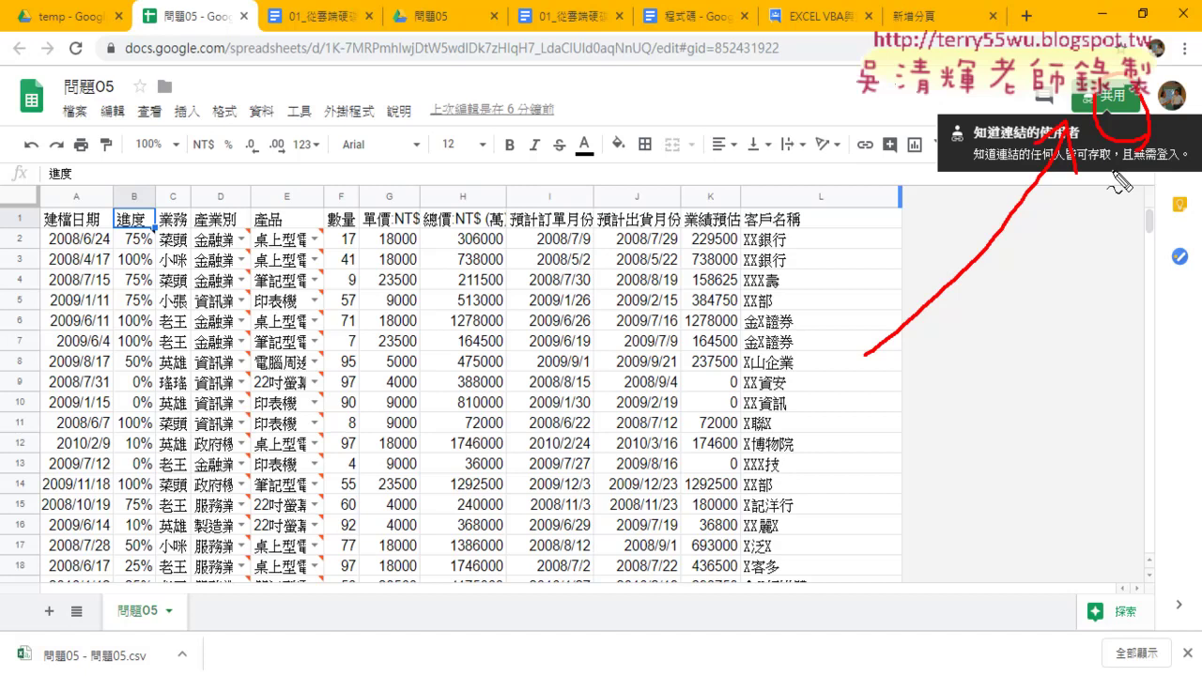
{"action": "key", "text": "Escape"}
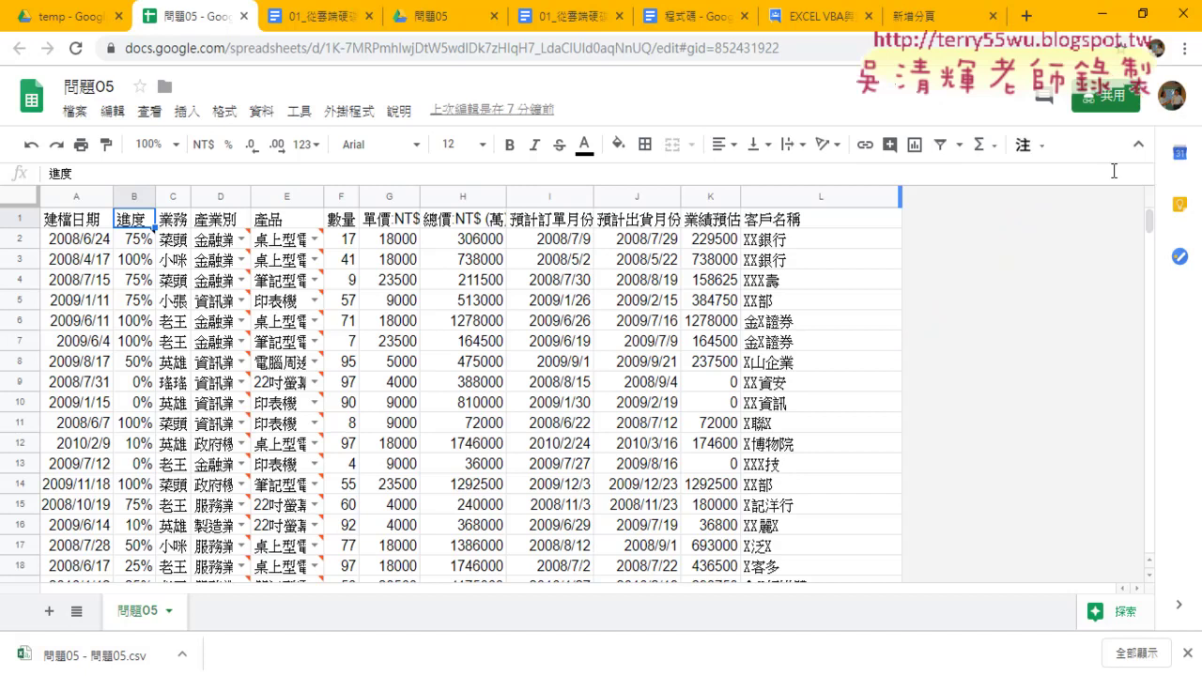
Step: Open the Share dialog for 問題05 and click into the add-people field
{"action": "left_click", "coordinate": [1106, 98]}
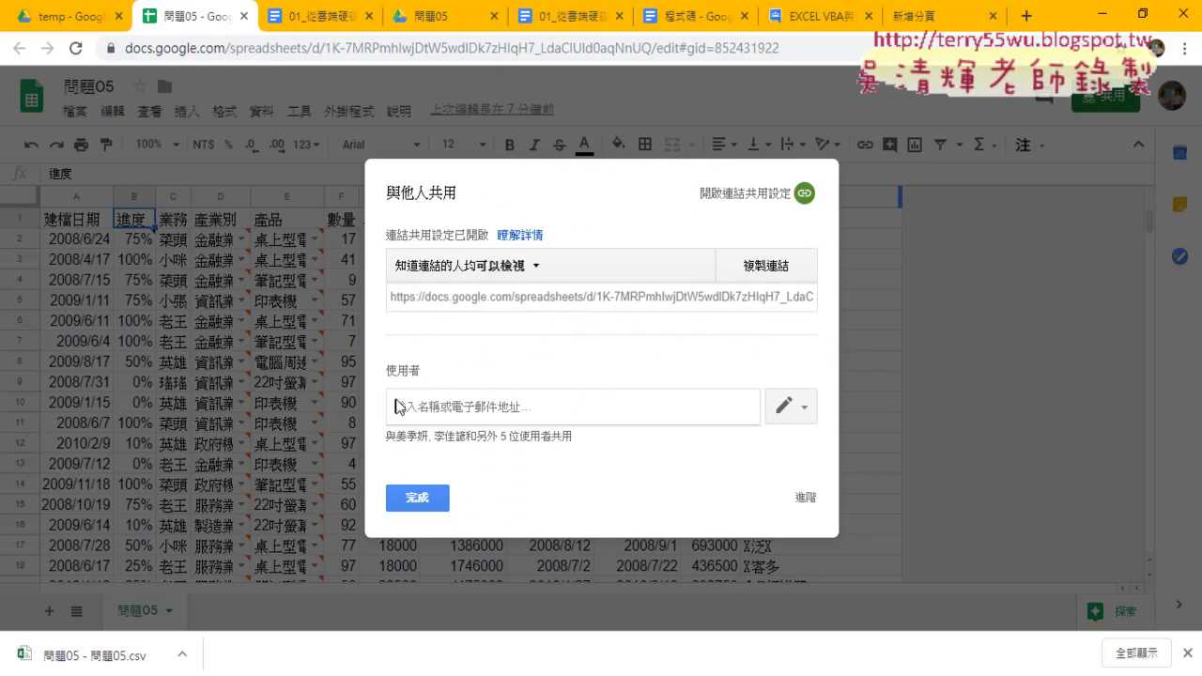
{"action": "double_click", "coordinate": [420, 370]}
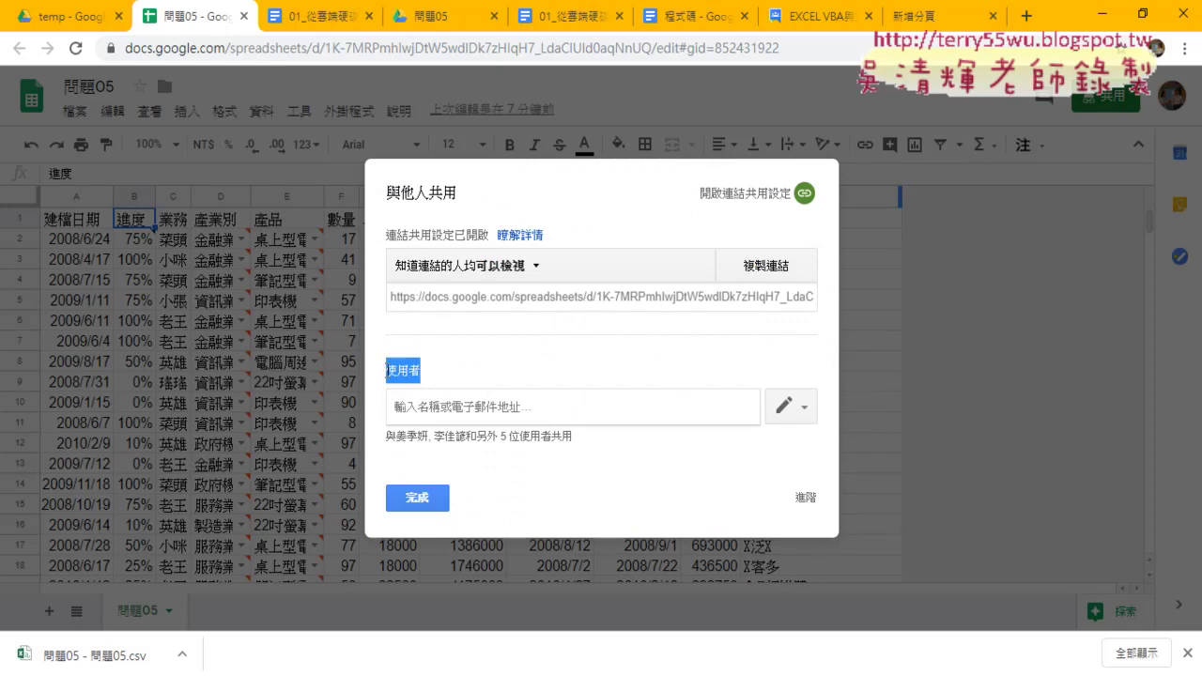
{"action": "left_click", "coordinate": [447, 409]}
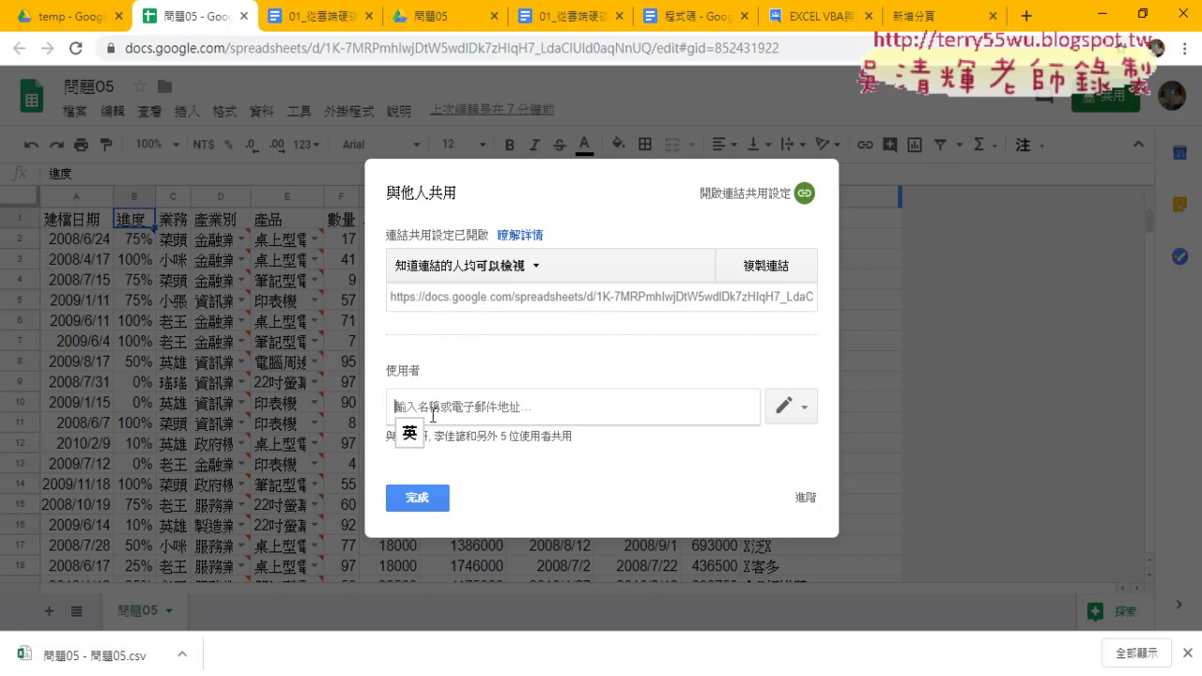
Step: Show the permission levels for added people and annotate the view-only and can-edit options
{"action": "left_click", "coordinate": [803, 413]}
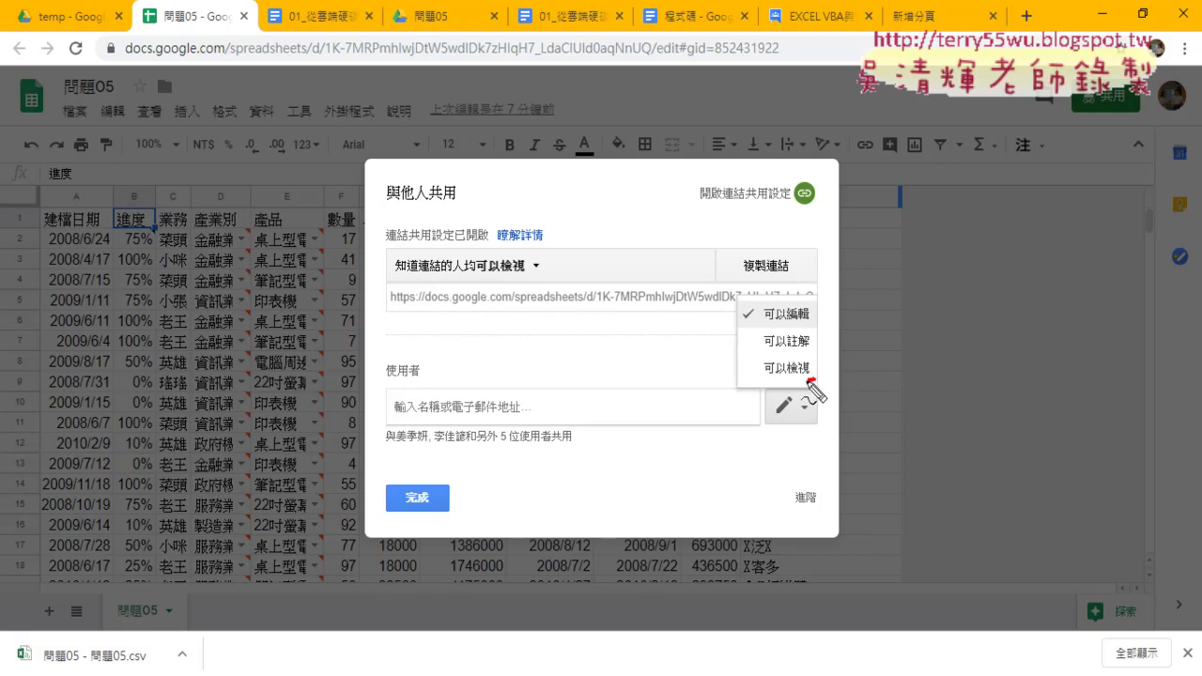
{"action": "left_click_drag", "start_coordinate": [813, 377], "coordinate": [803, 385]}
{"action": "left_click_drag", "start_coordinate": [818, 319], "coordinate": [816, 334]}
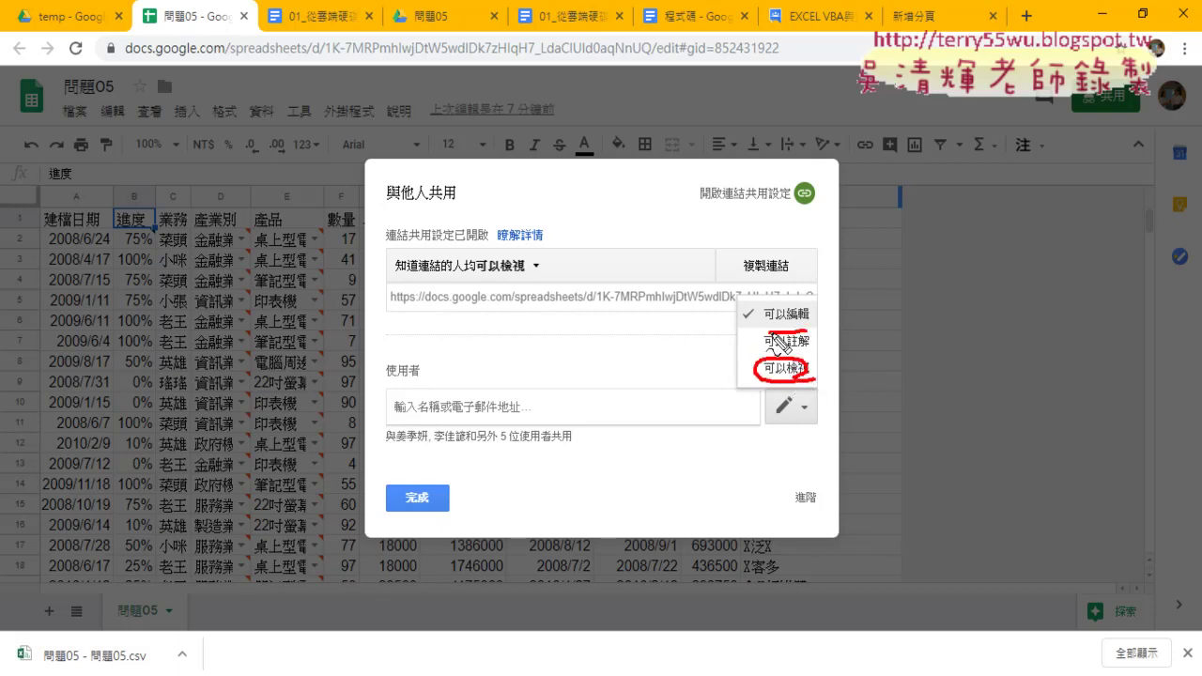
{"action": "mouse_move", "coordinate": [917, 406]}
{"action": "left_mouse_down"}
{"action": "mouse_move", "coordinate": [817, 319]}
{"action": "mouse_move", "coordinate": [850, 322]}
{"action": "left_mouse_up"}
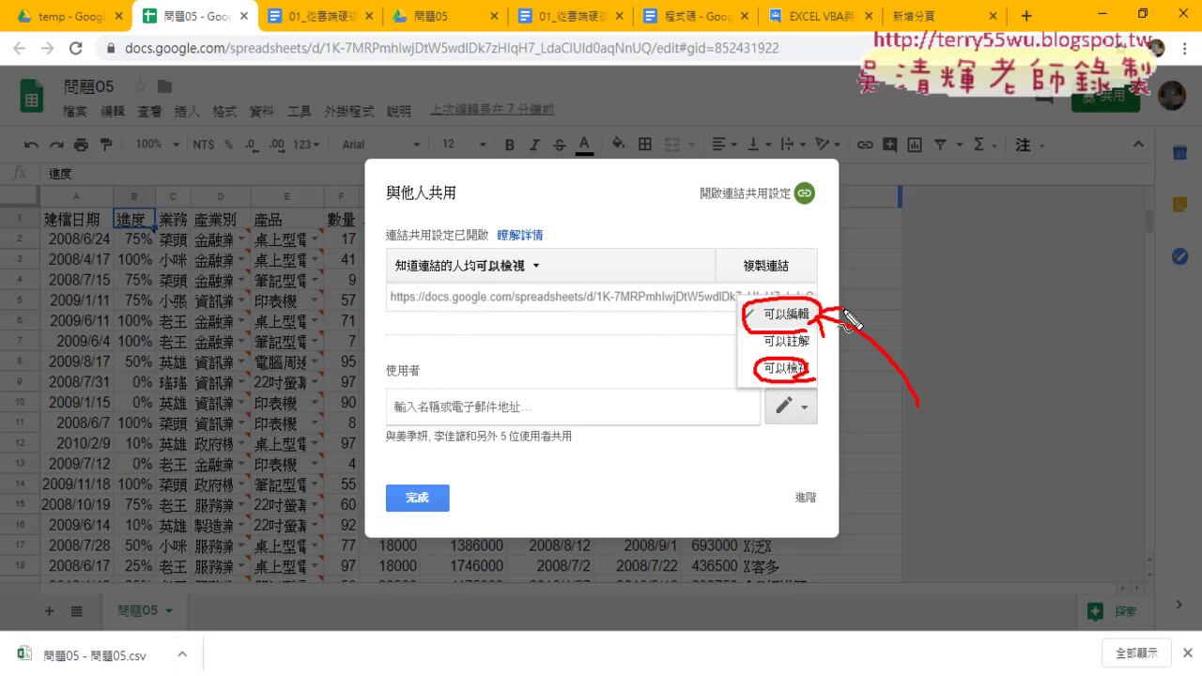
{"action": "key", "text": "Escape"}
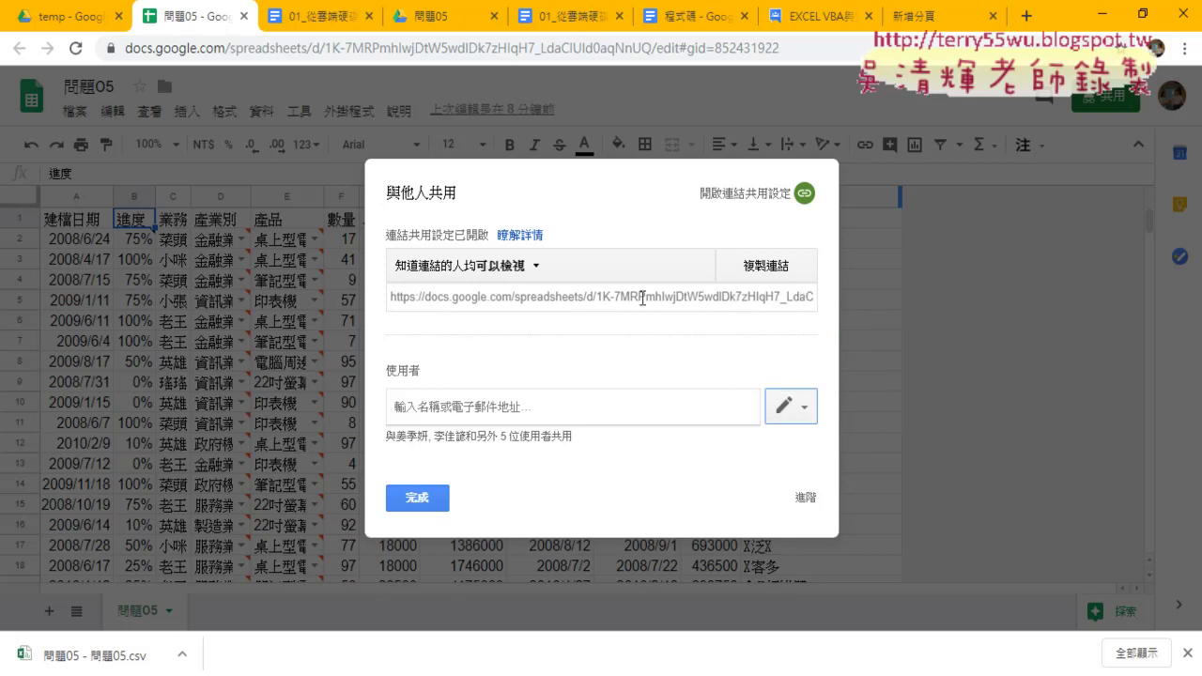
Step: Keep link access at 知道連結的人均可以檢視 (view-only) and close the sharing dialog with 完成
{"action": "left_click", "coordinate": [517, 268]}
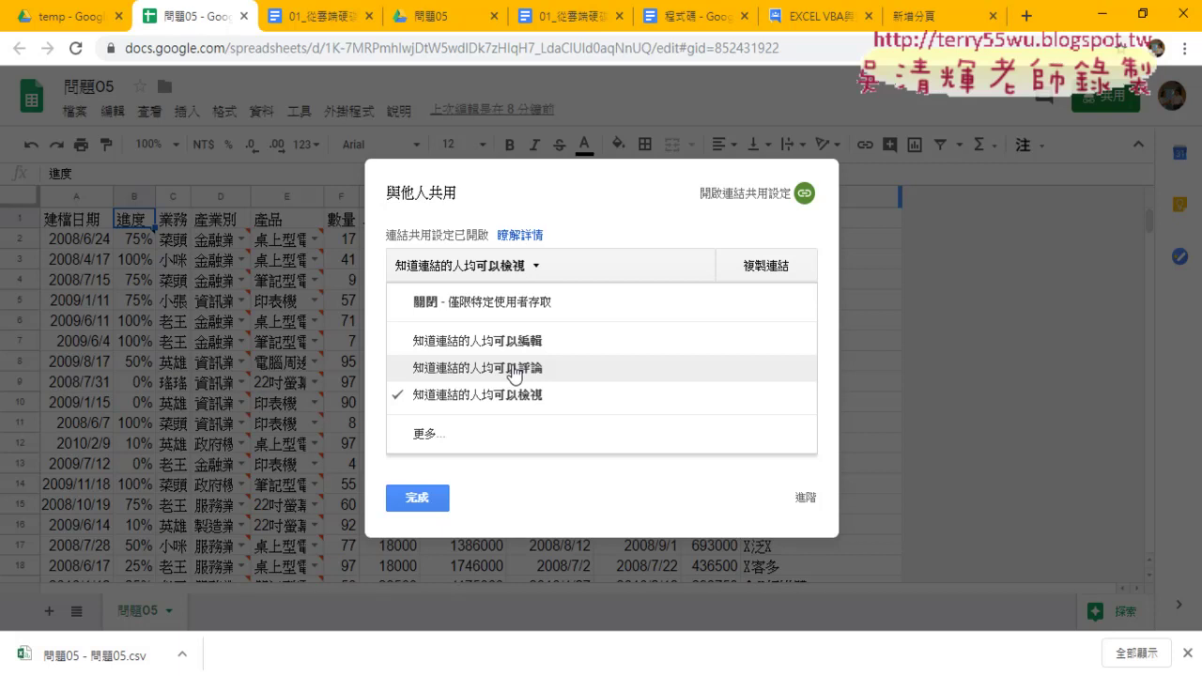
{"action": "left_click", "coordinate": [429, 502]}
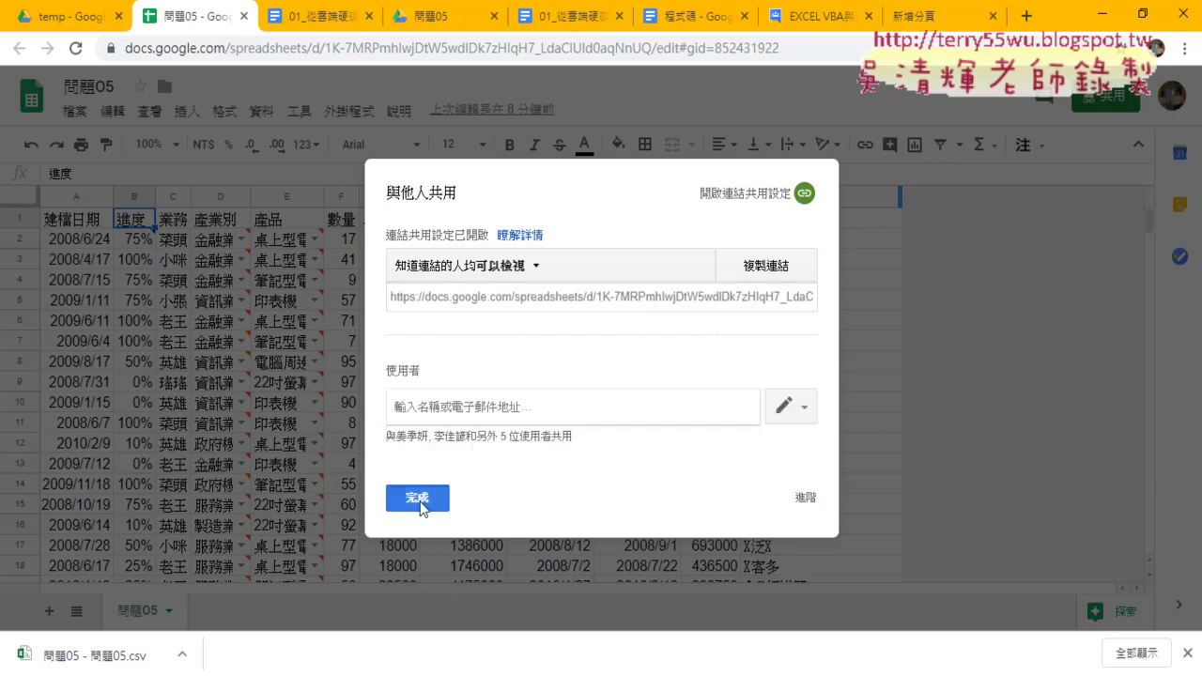
{"action": "left_click", "coordinate": [430, 502]}
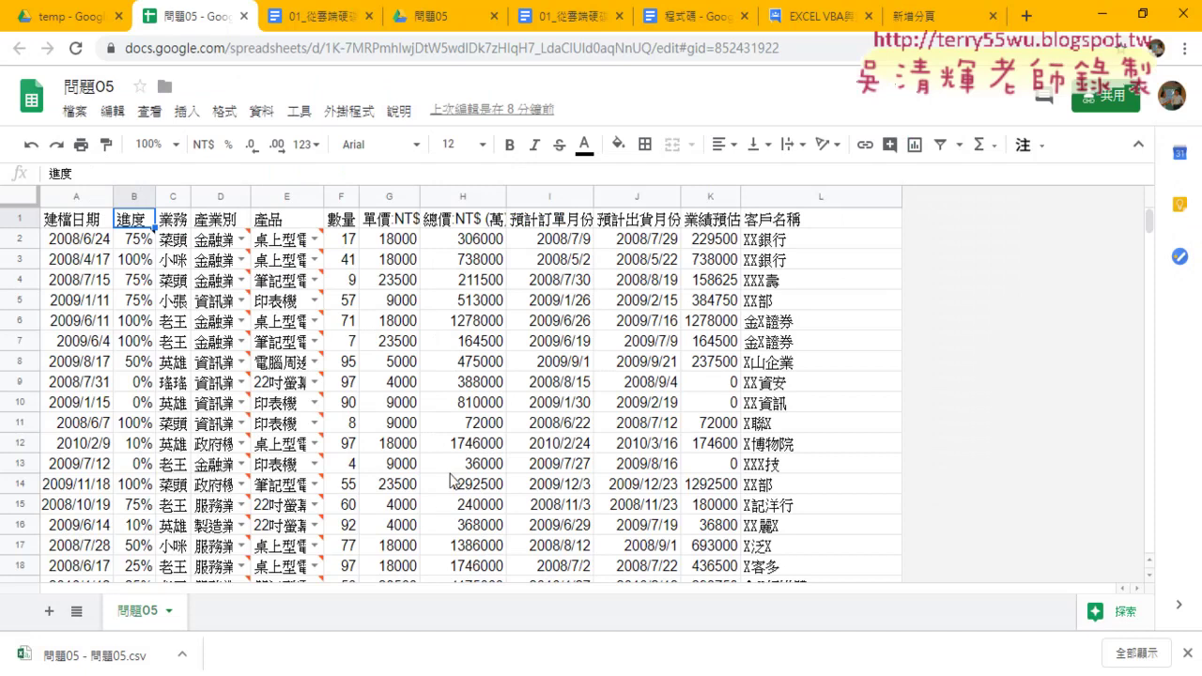
Step: Check the File > 發布到網路 settings, keeping the 網頁 format, and collapse 已發布的內容與設定
{"action": "left_click", "coordinate": [75, 110]}
{"action": "left_click", "coordinate": [141, 565]}
{"action": "left_click", "coordinate": [505, 310]}
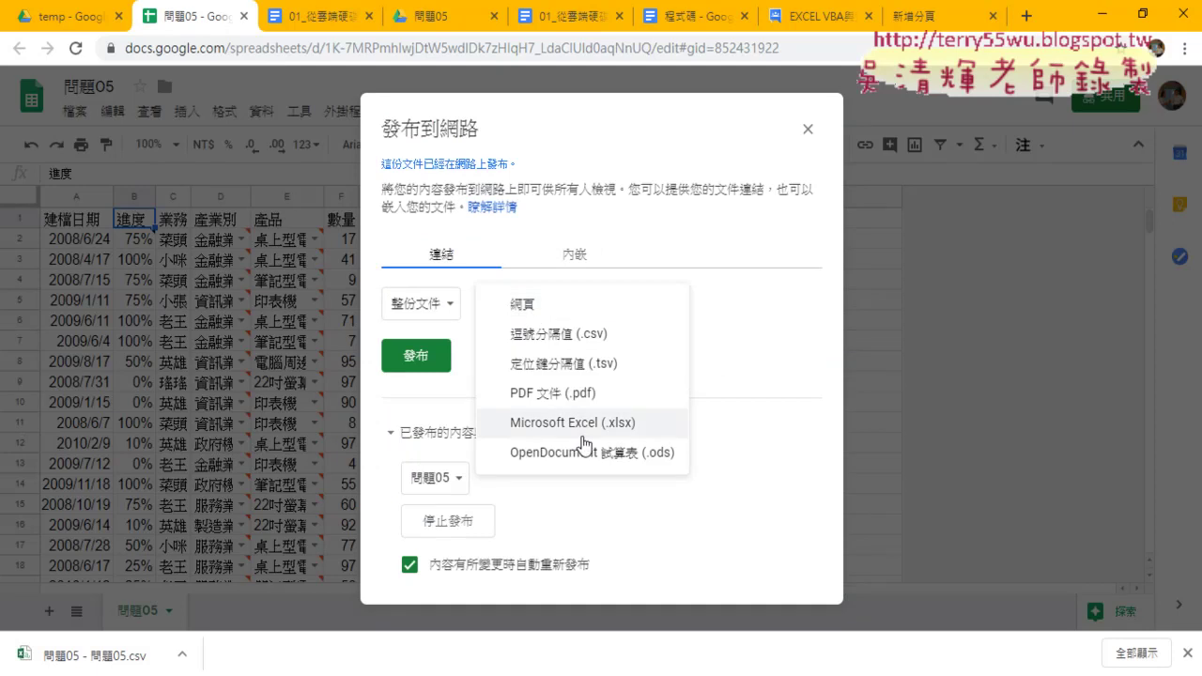
{"action": "left_click", "coordinate": [777, 377]}
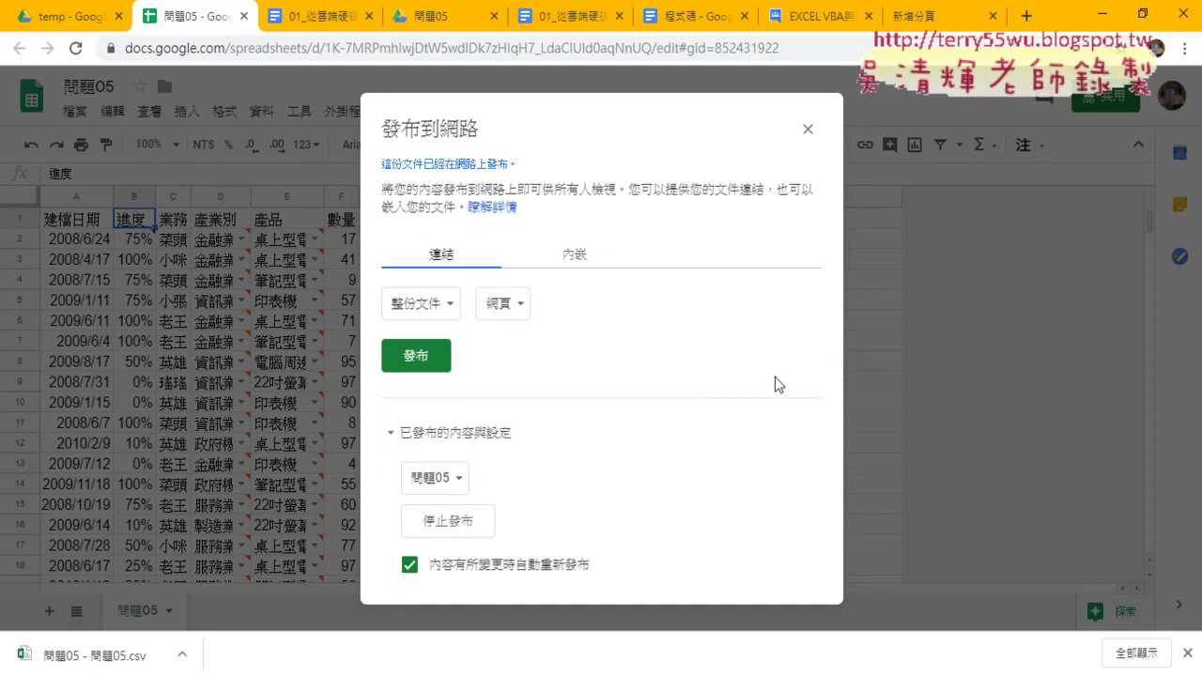
{"action": "left_click", "coordinate": [392, 433]}
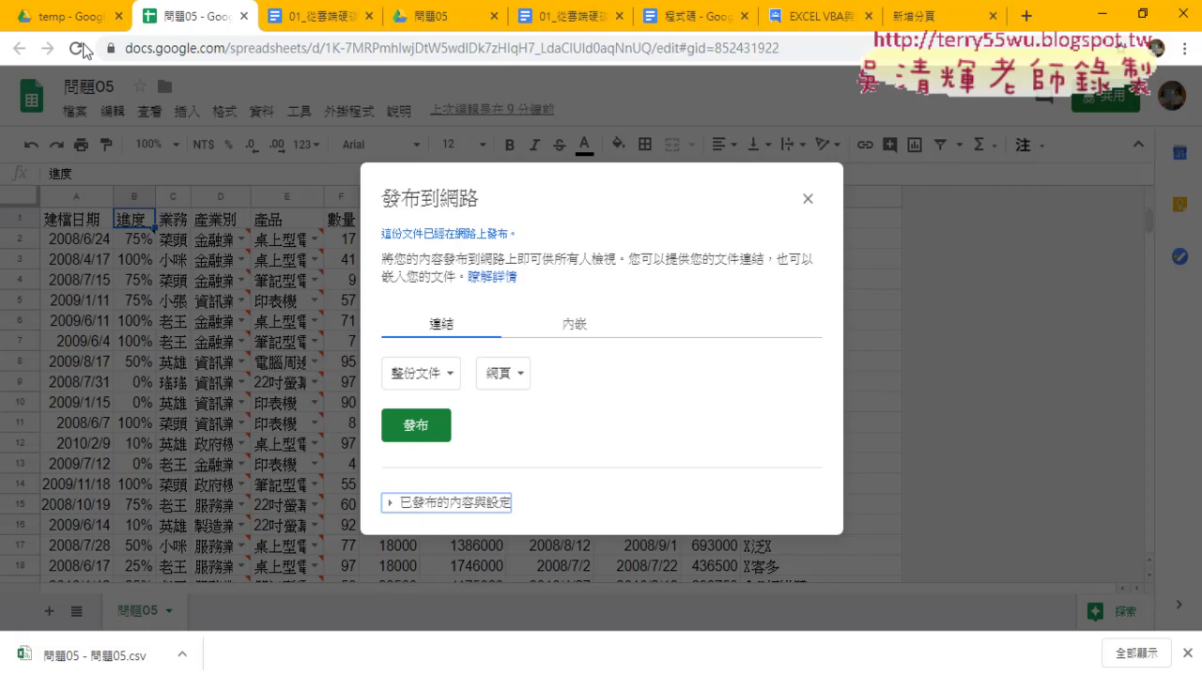
Step: In Drive, open the 儲存空間 page and then the 升級儲存空間 plans page
{"action": "left_click", "coordinate": [64, 17]}
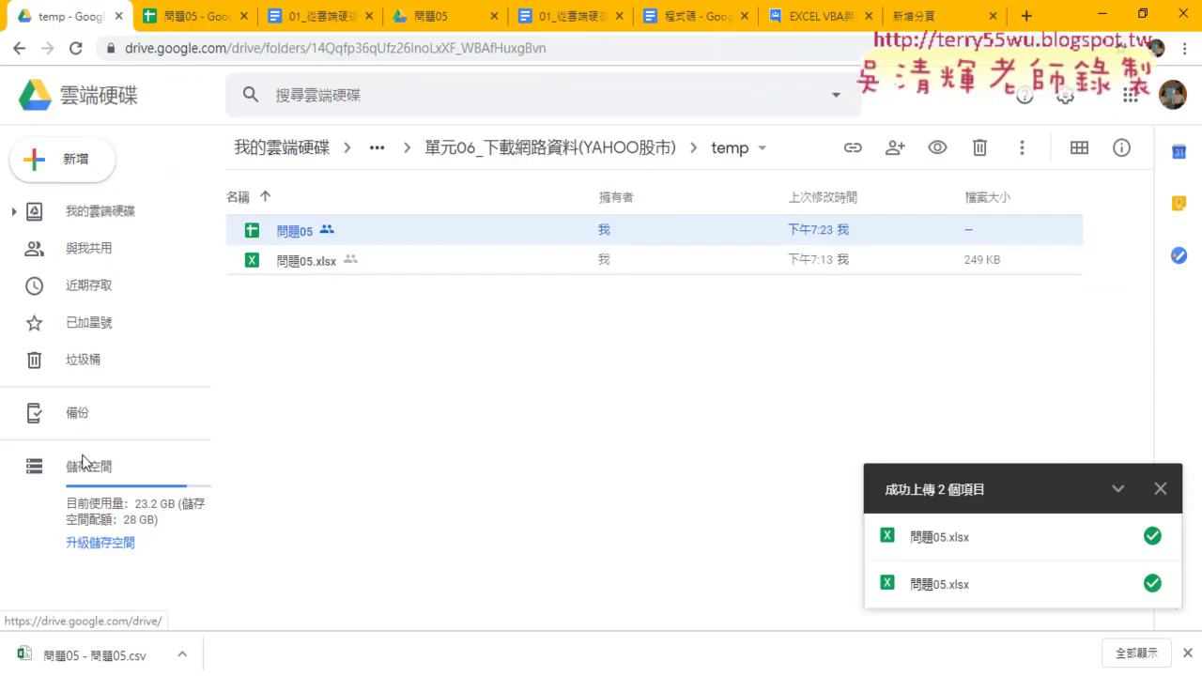
{"action": "left_click", "coordinate": [97, 512]}
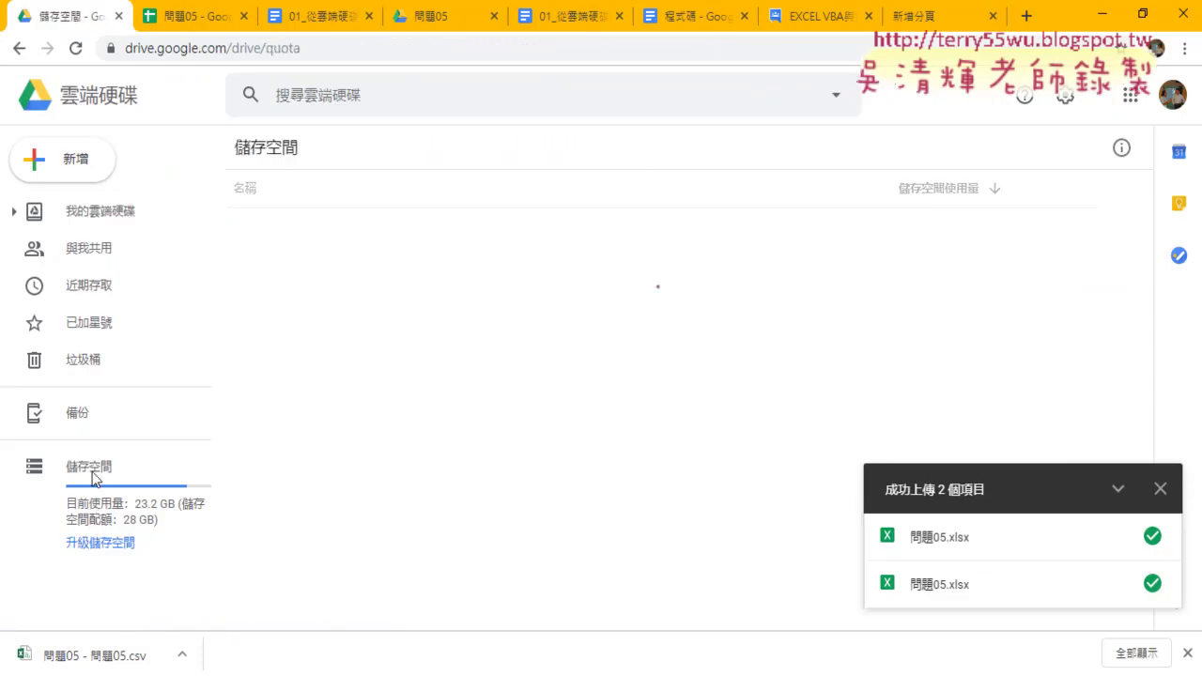
{"action": "left_click", "coordinate": [101, 544]}
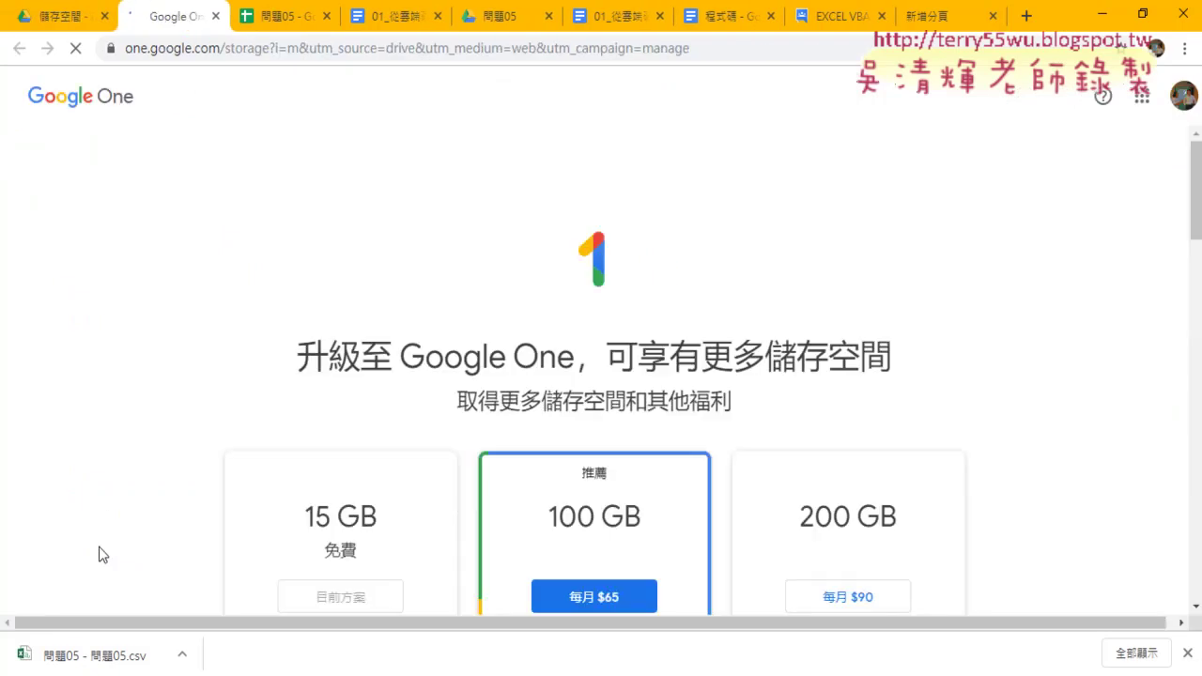
Step: Scroll through the Google One storage plans, then close that tab to return to Drive storage
{"action": "scroll", "coordinate": [99, 546], "scroll_direction": "down", "scroll_amount": 1}
{"action": "scroll", "coordinate": [104, 543], "scroll_direction": "down", "scroll_amount": 1}
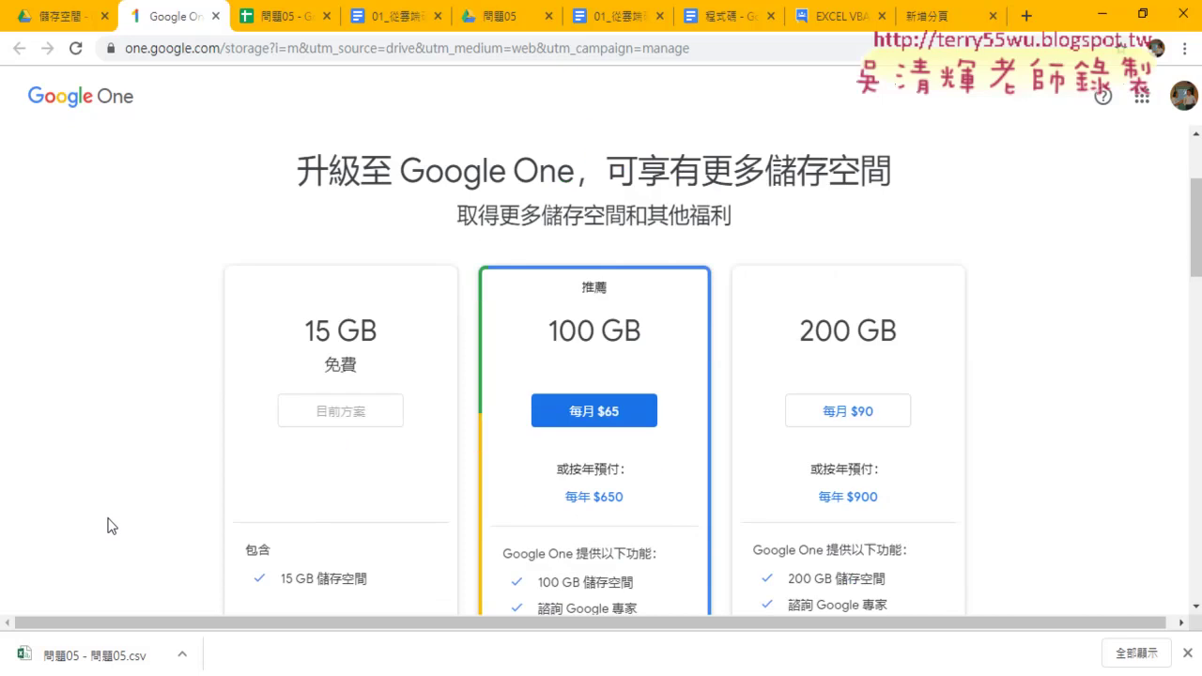
{"action": "scroll", "coordinate": [101, 526], "scroll_direction": "down", "scroll_amount": 1}
{"action": "scroll", "coordinate": [97, 459], "scroll_direction": "down", "scroll_amount": 1}
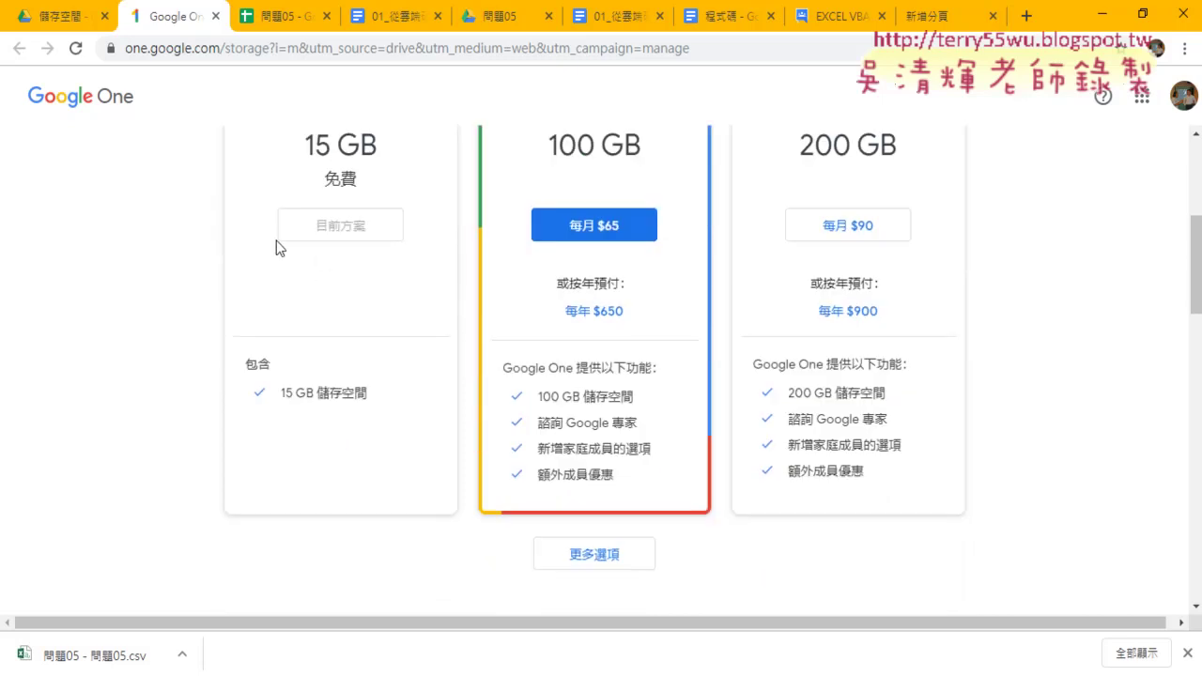
{"action": "left_click", "coordinate": [208, 19]}
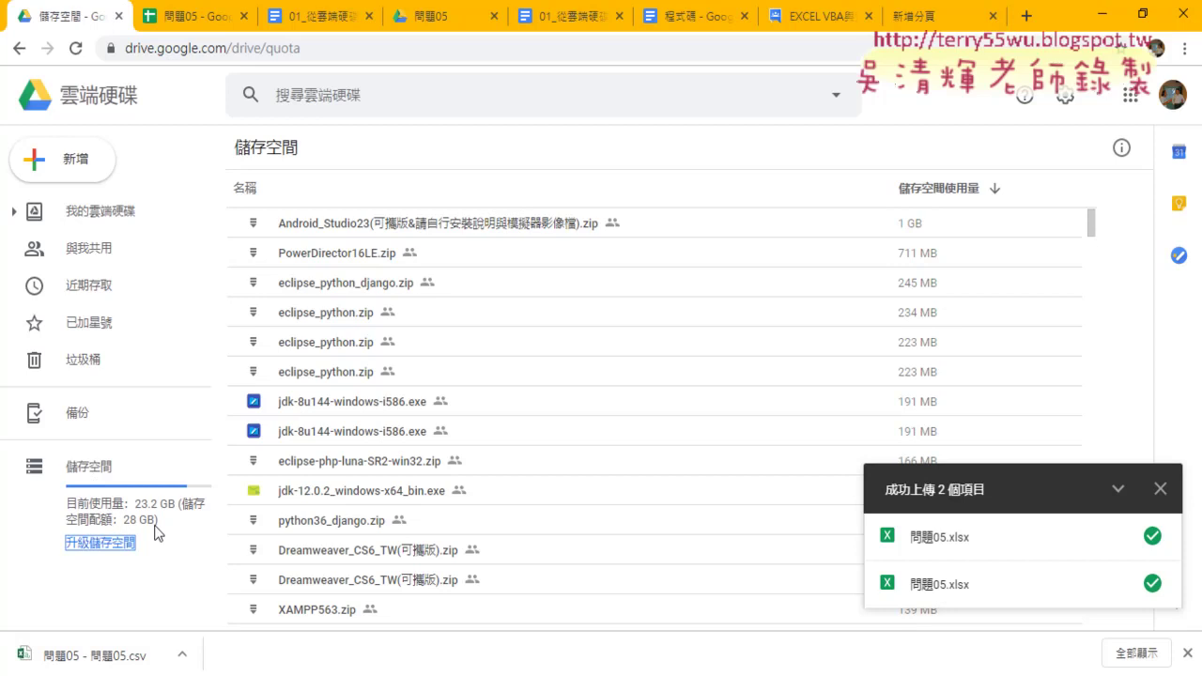
Step: Switch back to the 問題05 spreadsheet tab, where the publish-to-web dialog is showing
{"action": "left_click", "coordinate": [157, 532]}
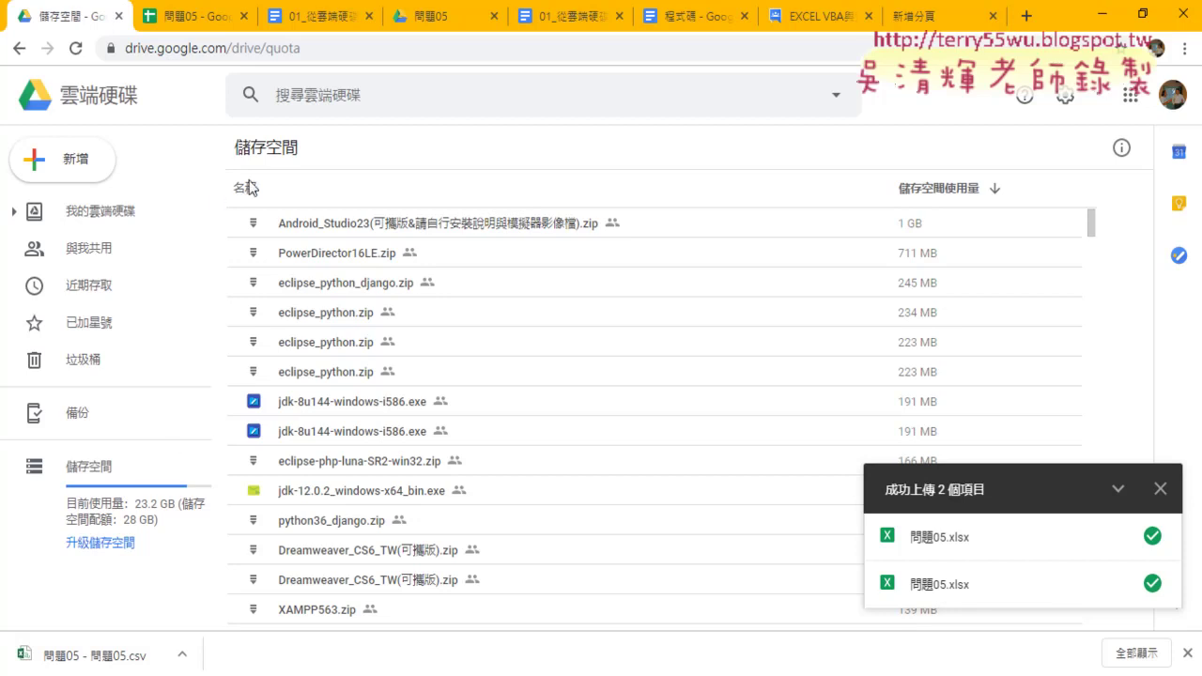
{"action": "left_click", "coordinate": [179, 16]}
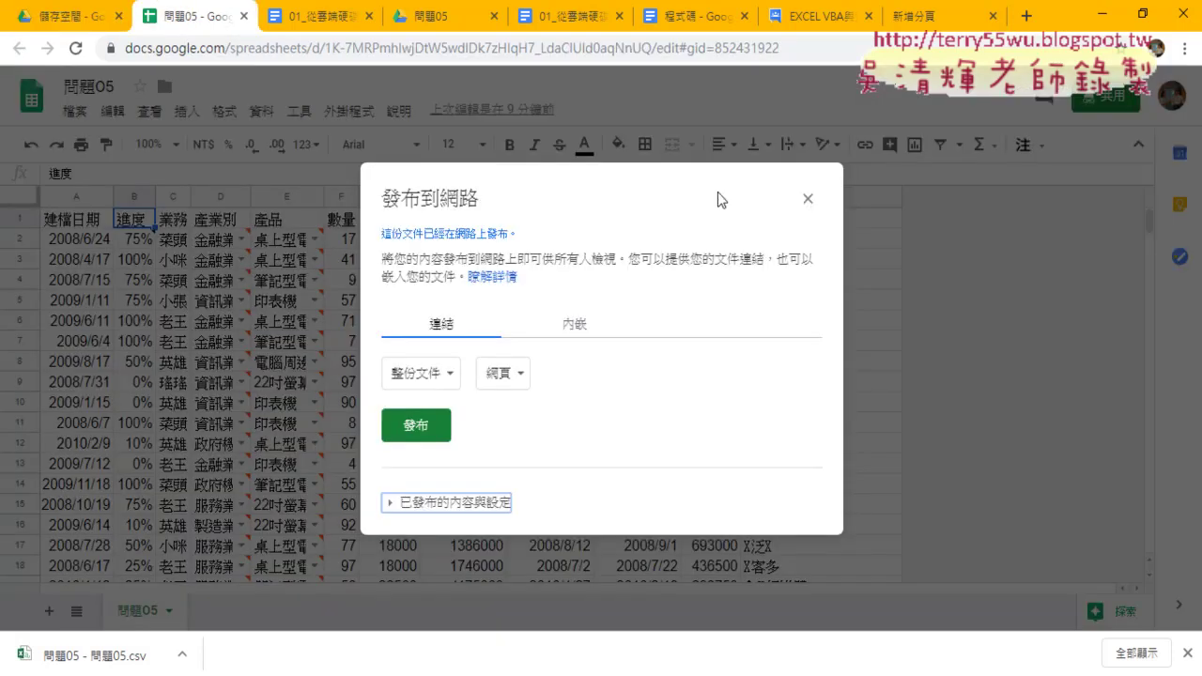
Step: Reopen File > 發布到網路 and set it to publish only the 問題05 sheet
{"action": "left_click", "coordinate": [809, 199]}
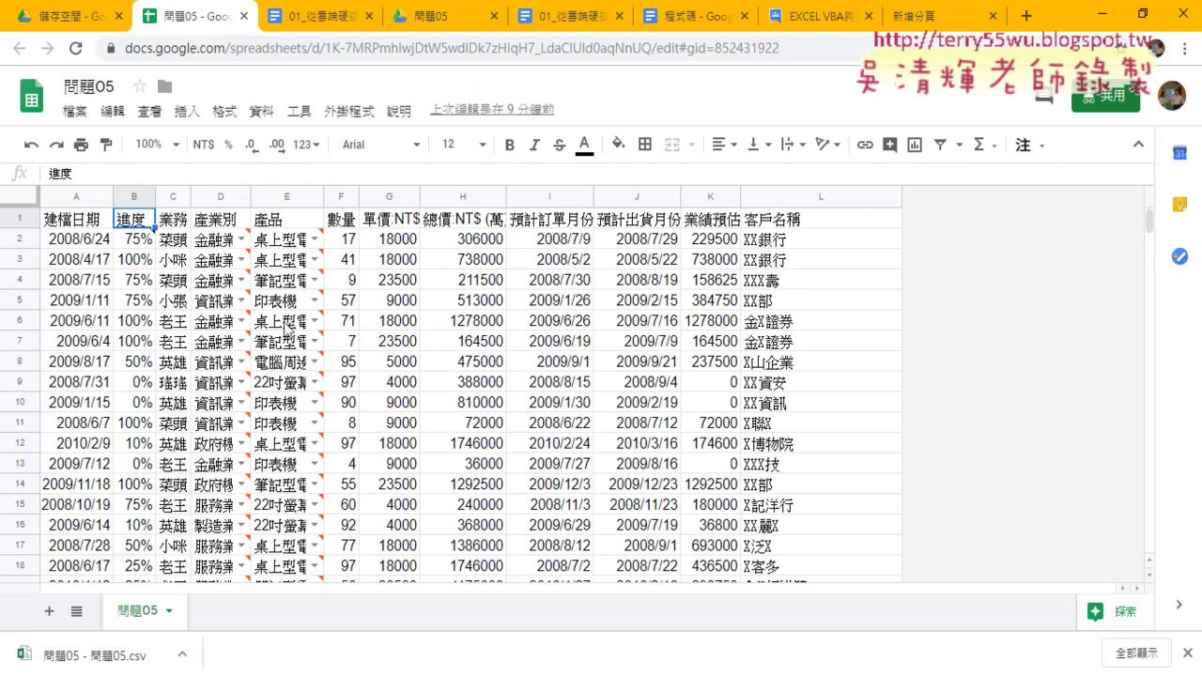
{"action": "left_click", "coordinate": [73, 112]}
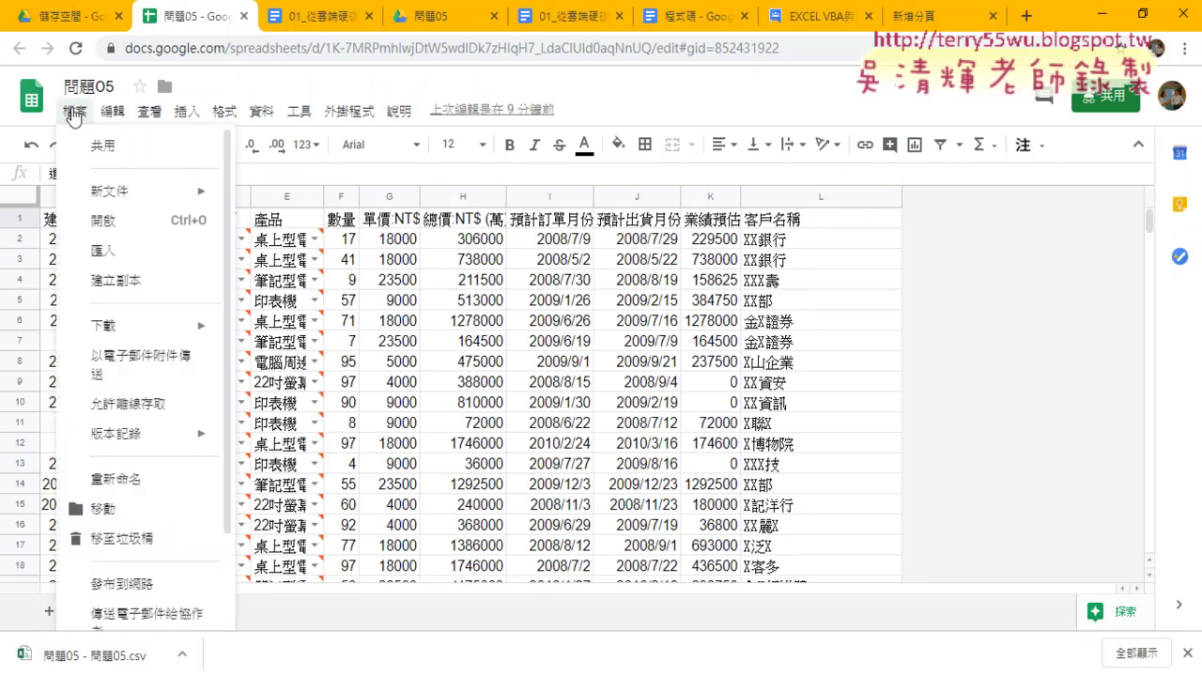
{"action": "left_click", "coordinate": [133, 570]}
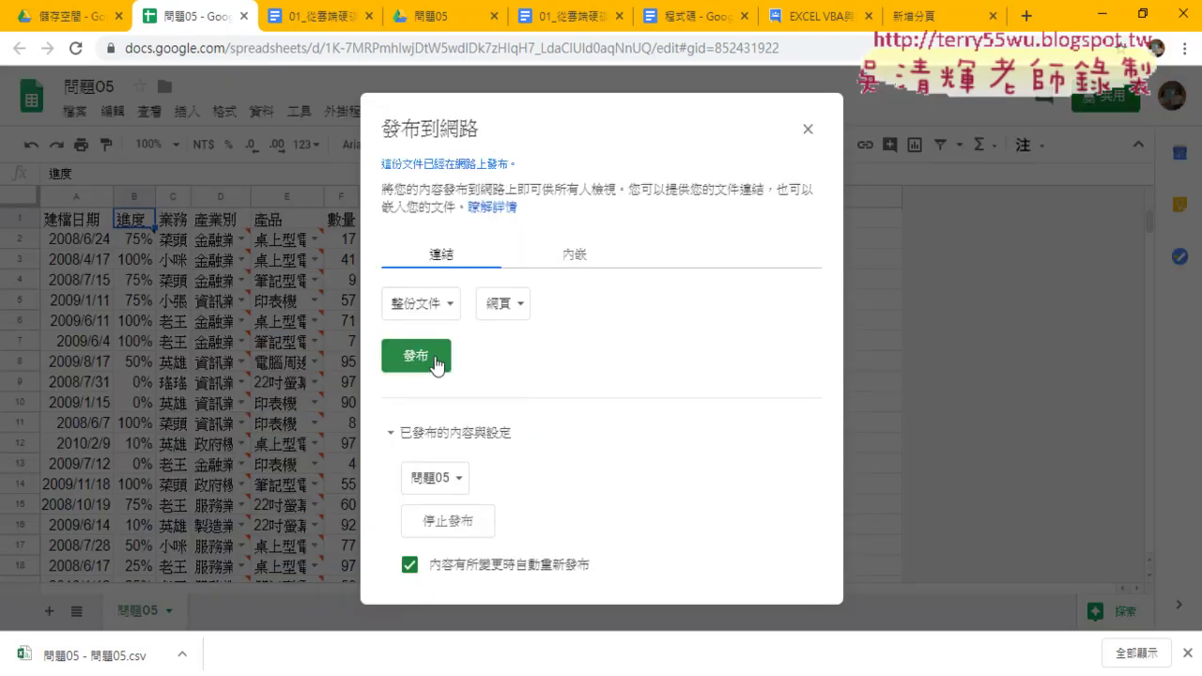
{"action": "left_click", "coordinate": [429, 314]}
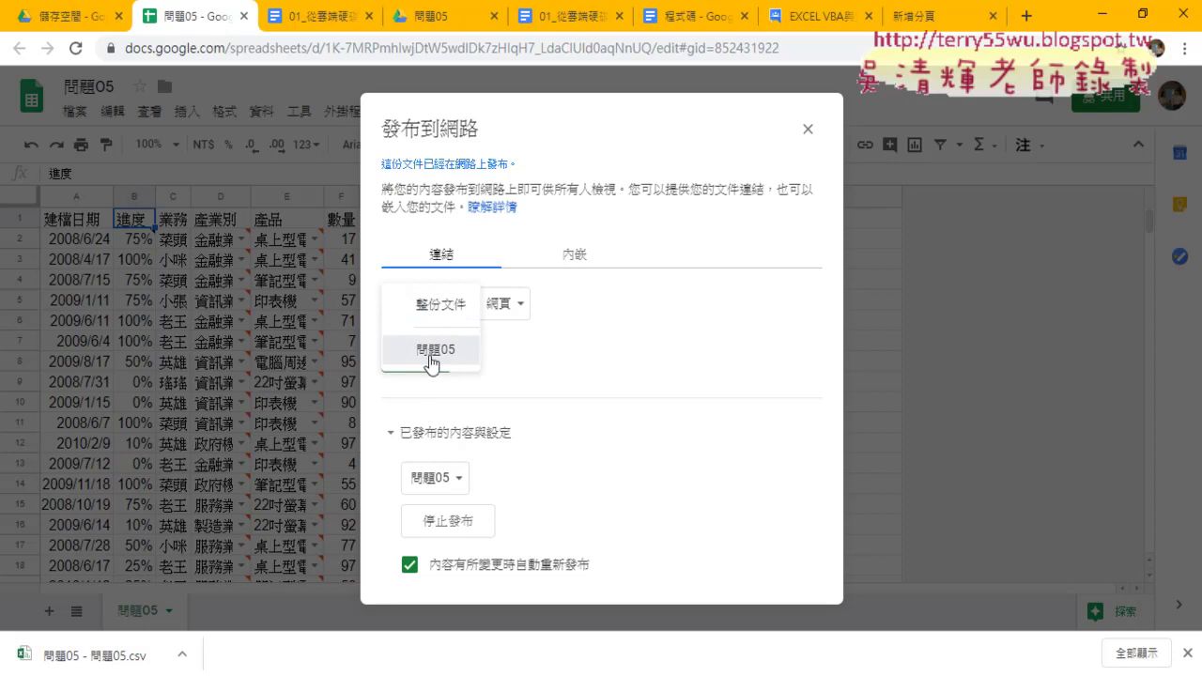
{"action": "left_click", "coordinate": [434, 350]}
Step: Open the published 問題05 link in a new browser tab via right-click 前往
{"action": "left_click", "coordinate": [582, 348]}
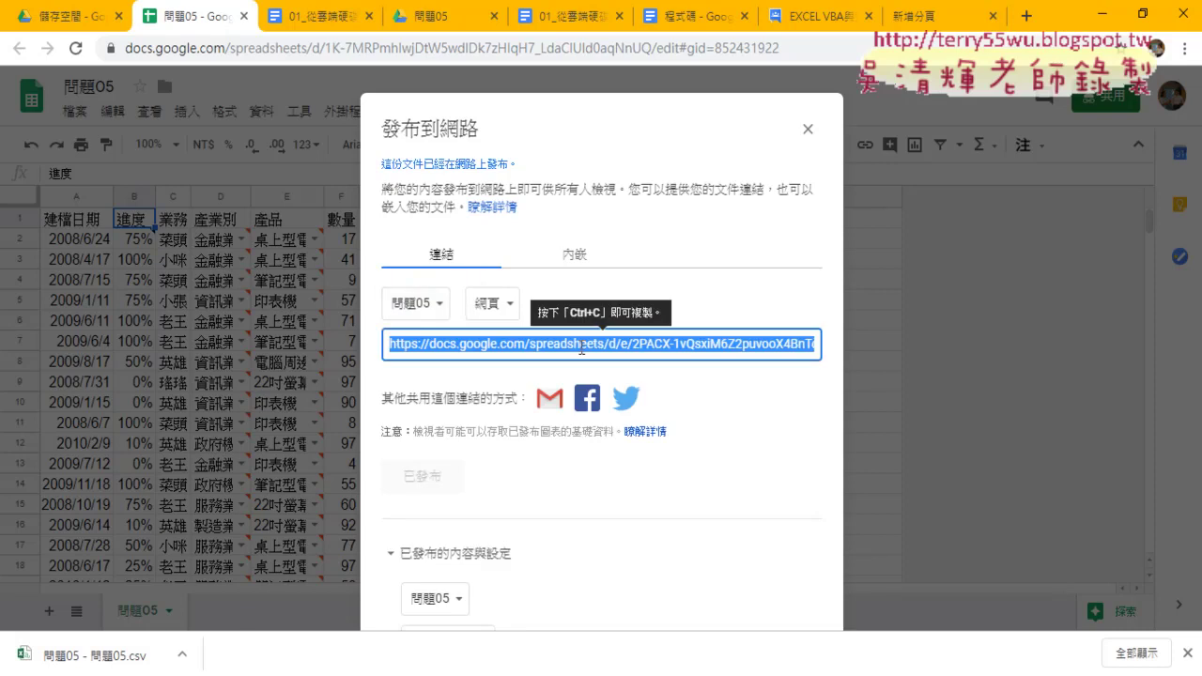
{"action": "right_click", "coordinate": [581, 347]}
{"action": "left_click", "coordinate": [618, 393]}
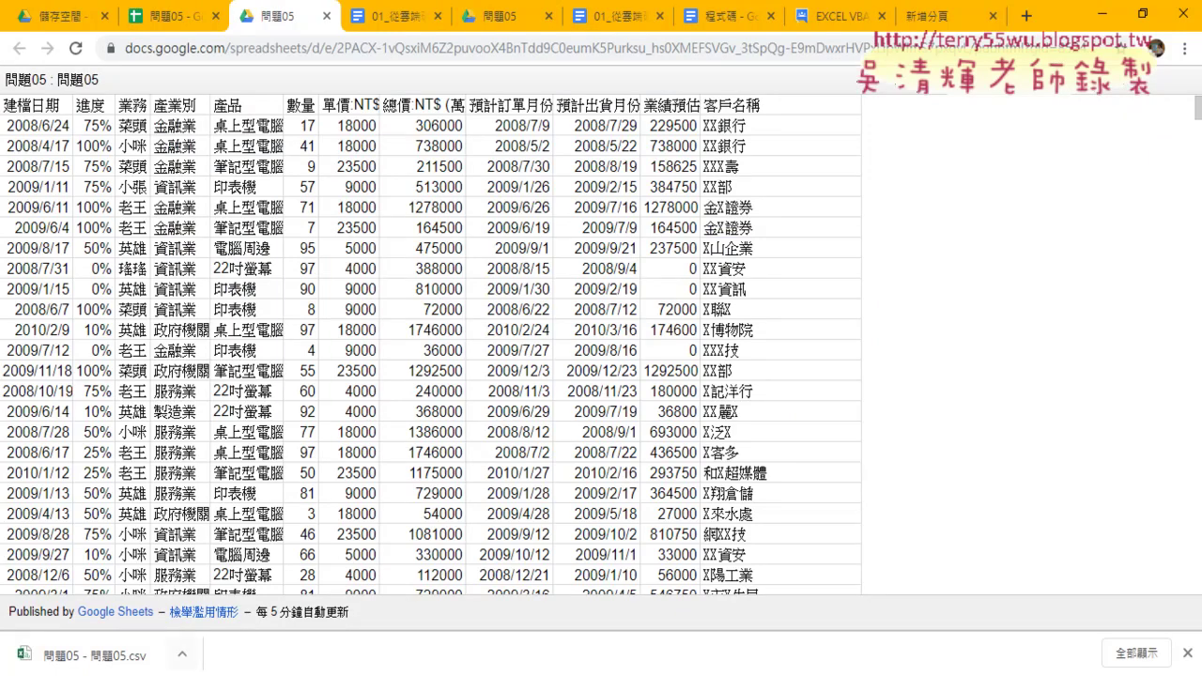
{"action": "left_click", "coordinate": [366, 675]}
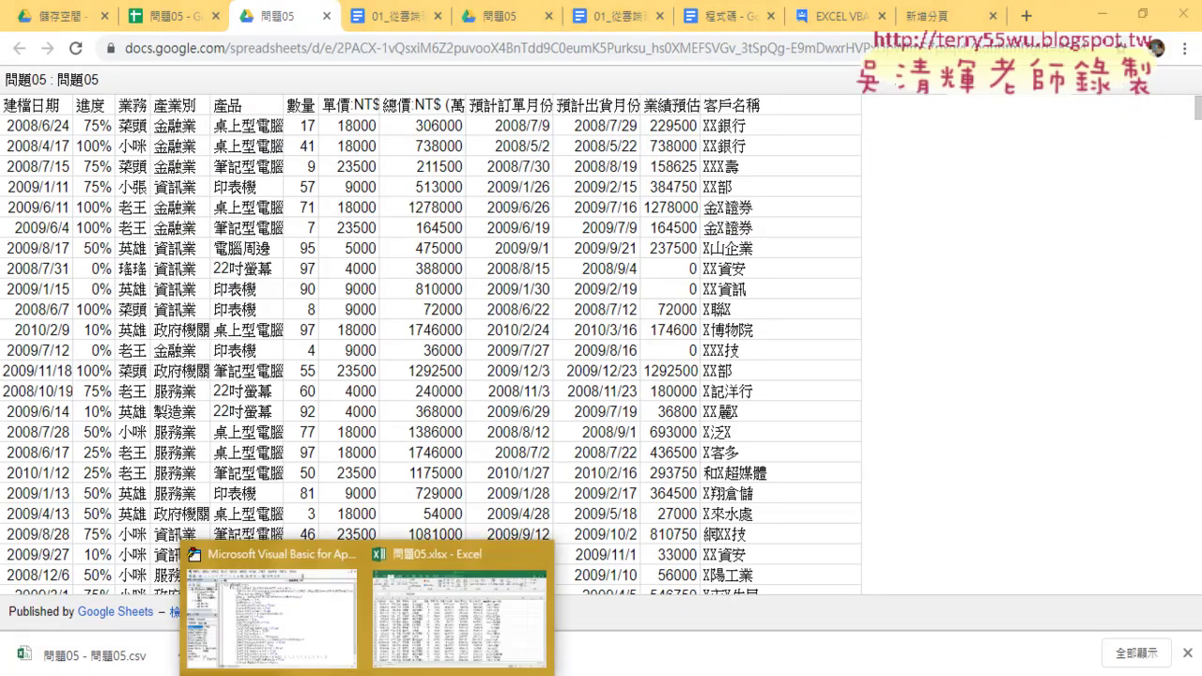
Step: In Excel's 問題05 sheet, select all cells, delete them, and confirm removing the linked query
{"action": "left_click", "coordinate": [399, 582]}
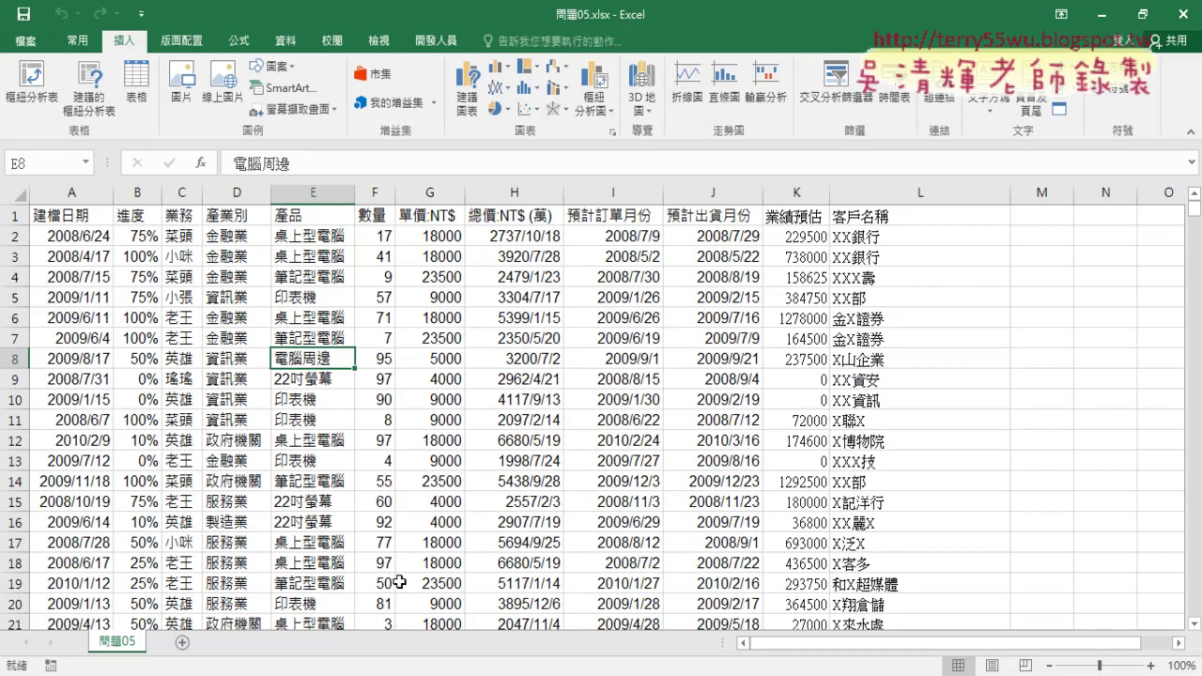
{"action": "left_click", "coordinate": [308, 404]}
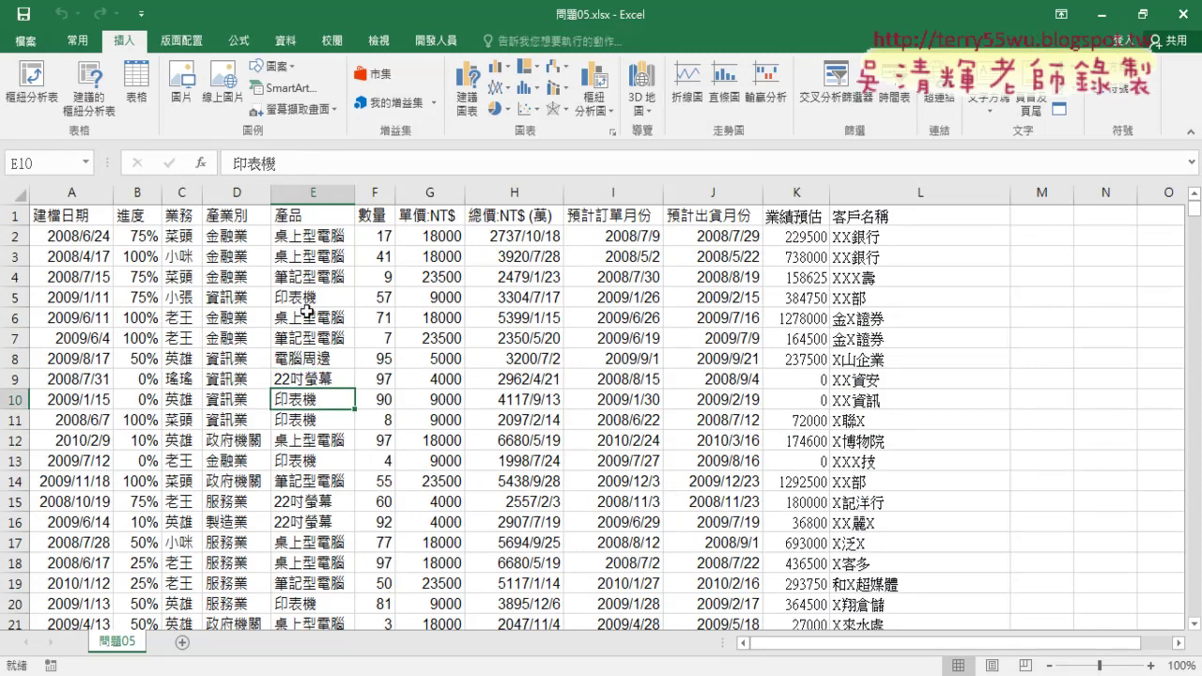
{"action": "left_click", "coordinate": [284, 43]}
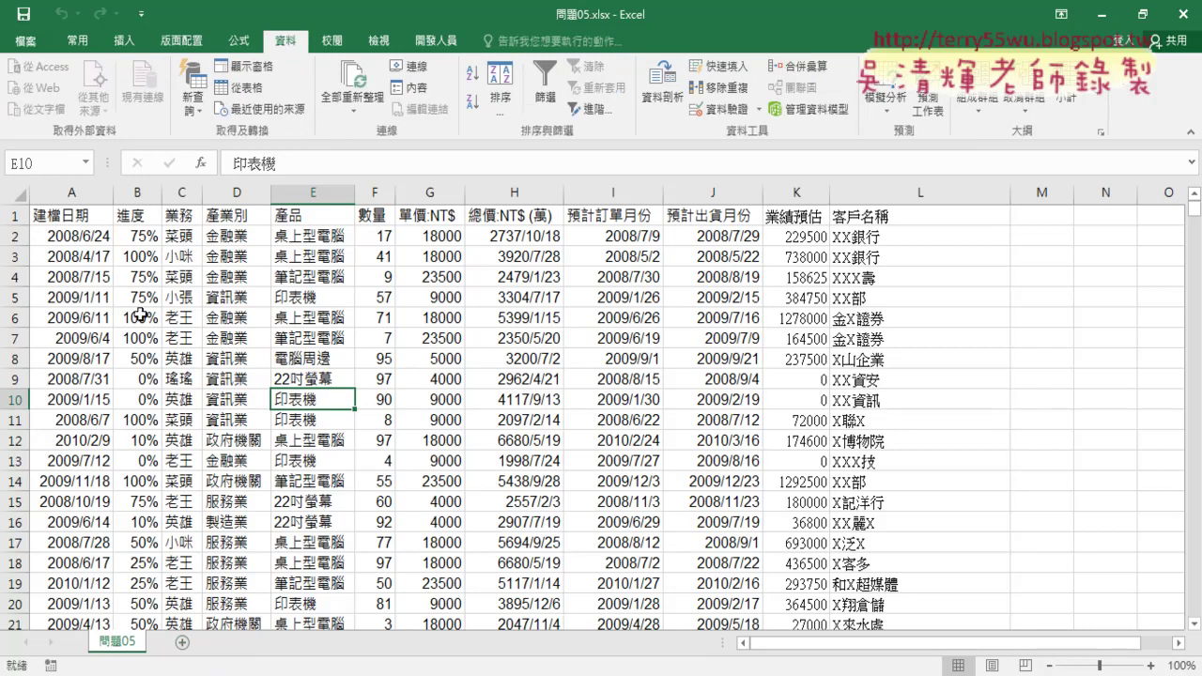
{"action": "left_click", "coordinate": [19, 196]}
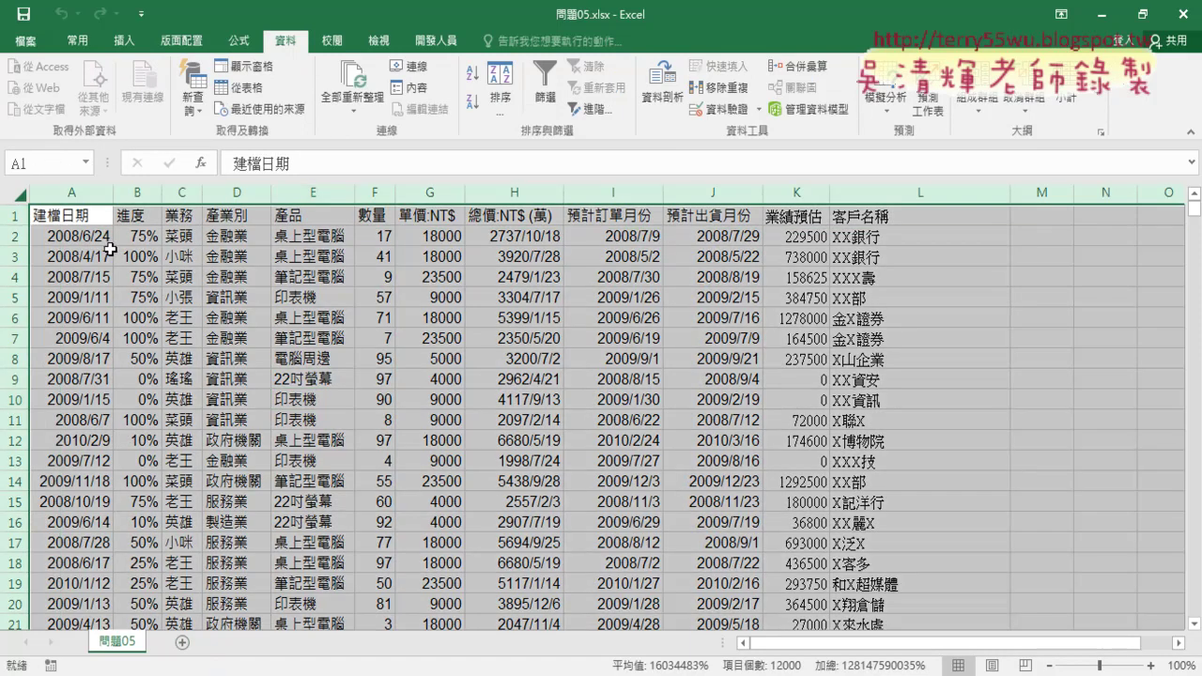
{"action": "key", "text": "Delete"}
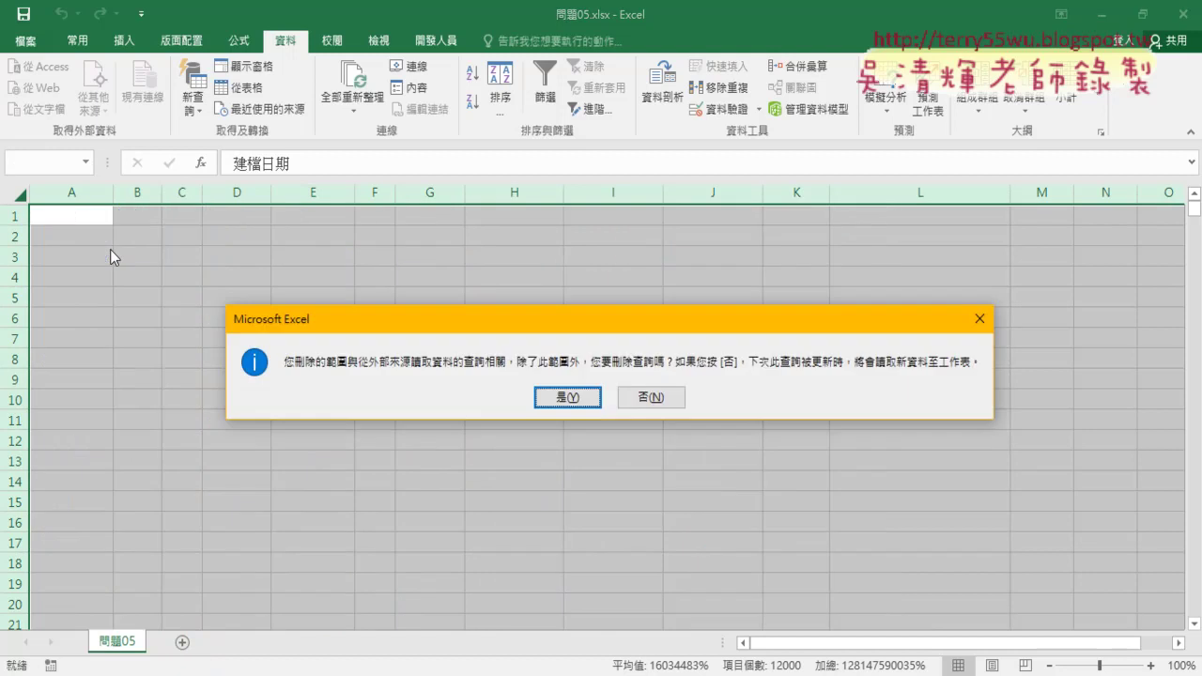
{"action": "left_click", "coordinate": [580, 399]}
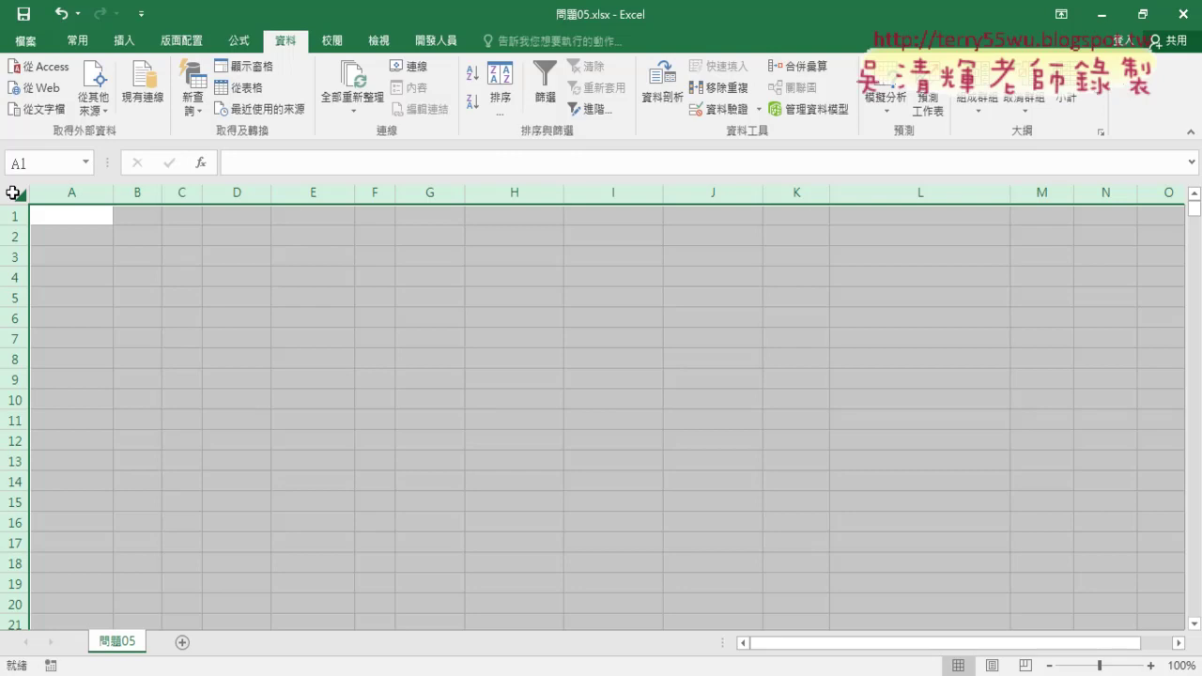
Step: Start a 資料 > 從Web query, pass two script errors, and paste into its address box
{"action": "left_click", "coordinate": [42, 90]}
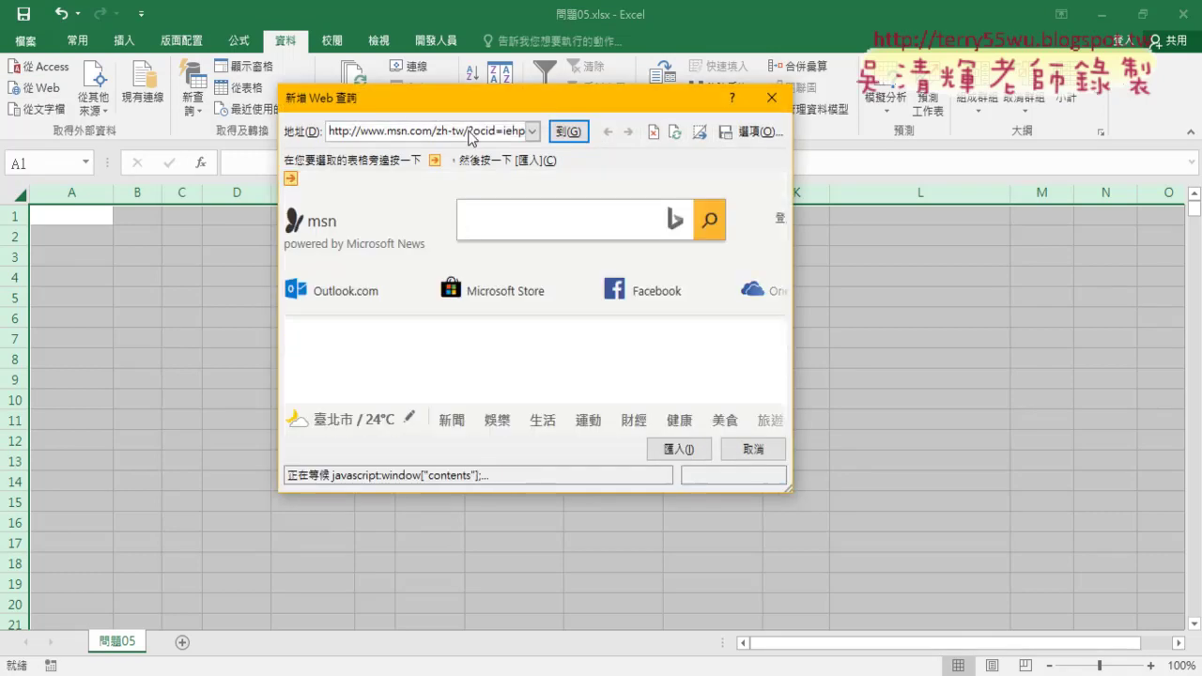
{"action": "left_click", "coordinate": [582, 468]}
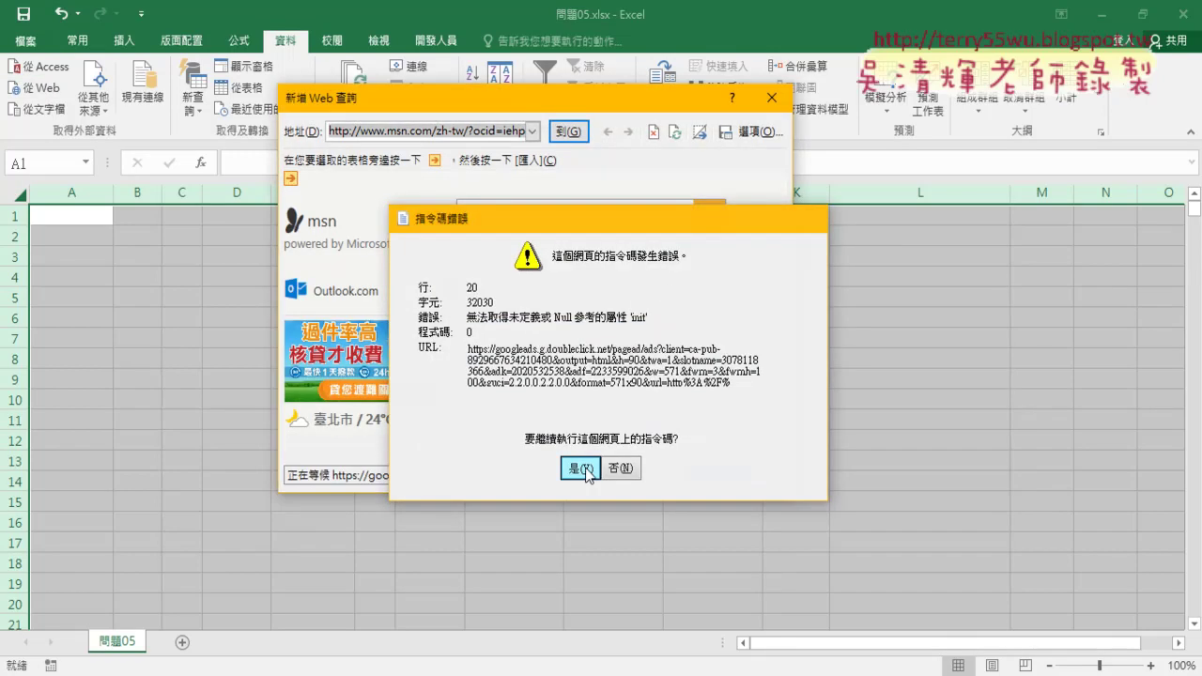
{"action": "left_click", "coordinate": [582, 468]}
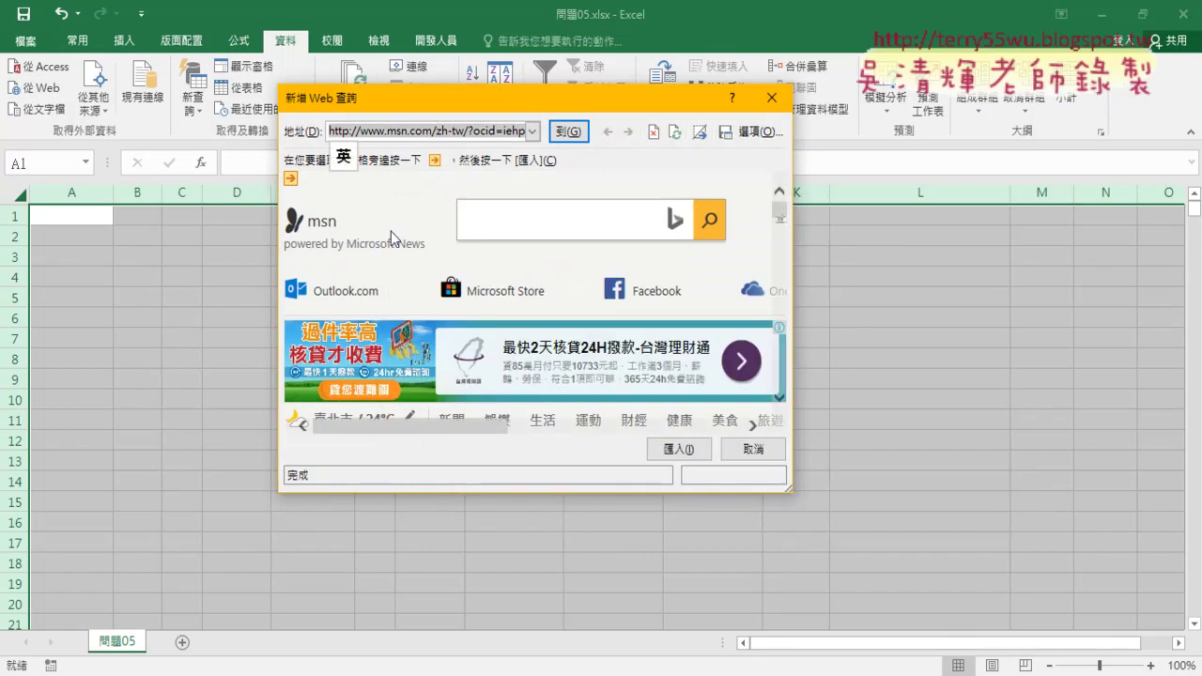
{"action": "right_click", "coordinate": [465, 134]}
{"action": "left_click", "coordinate": [497, 187]}
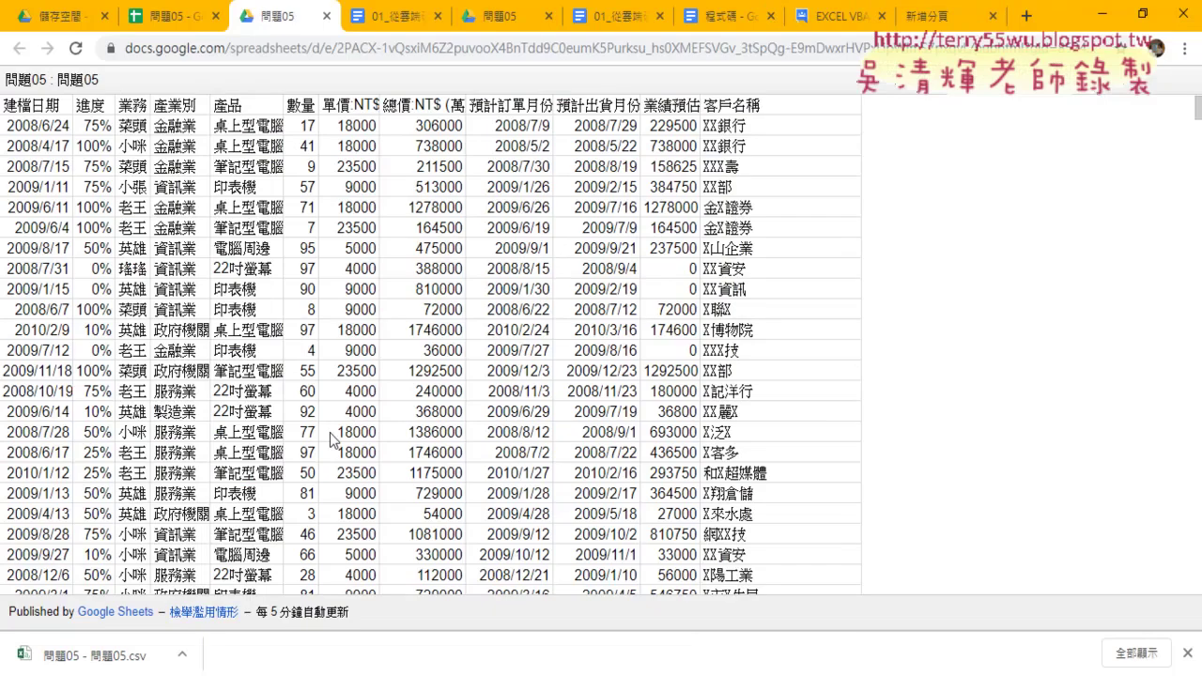
Step: Copy the published 問題05 page's URL from Chrome's address bar and return to Excel
{"action": "left_click", "coordinate": [248, 53]}
{"action": "right_click", "coordinate": [248, 54]}
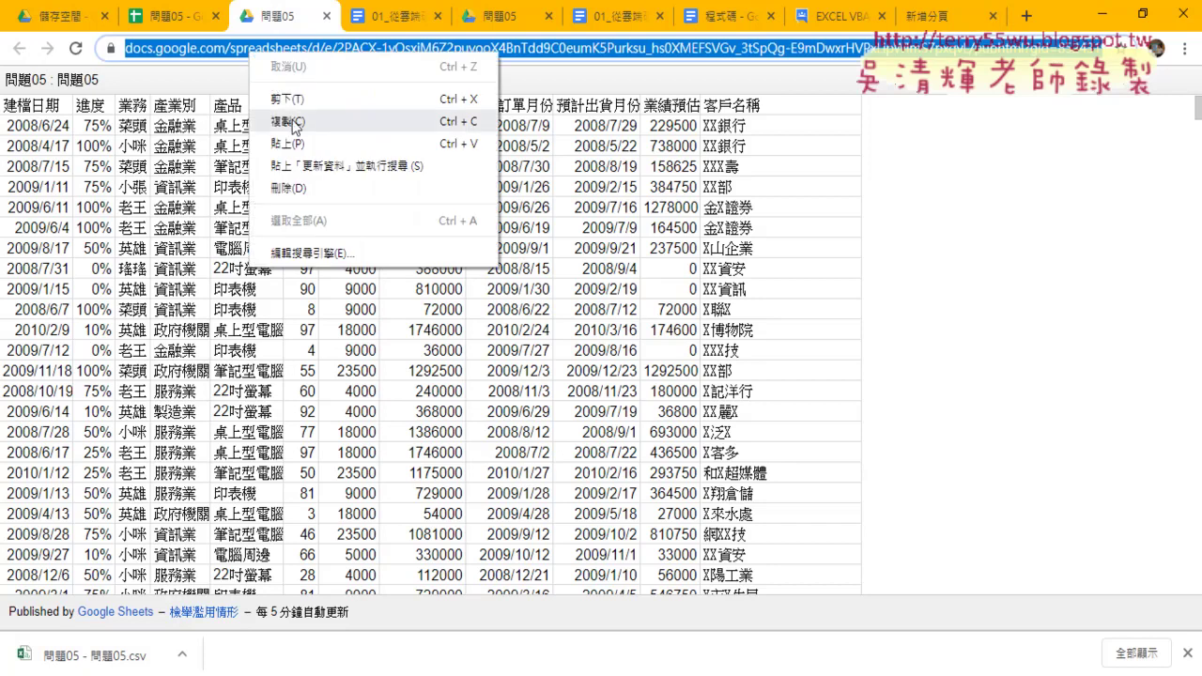
{"action": "left_click", "coordinate": [282, 123]}
{"action": "left_click", "coordinate": [1101, 25]}
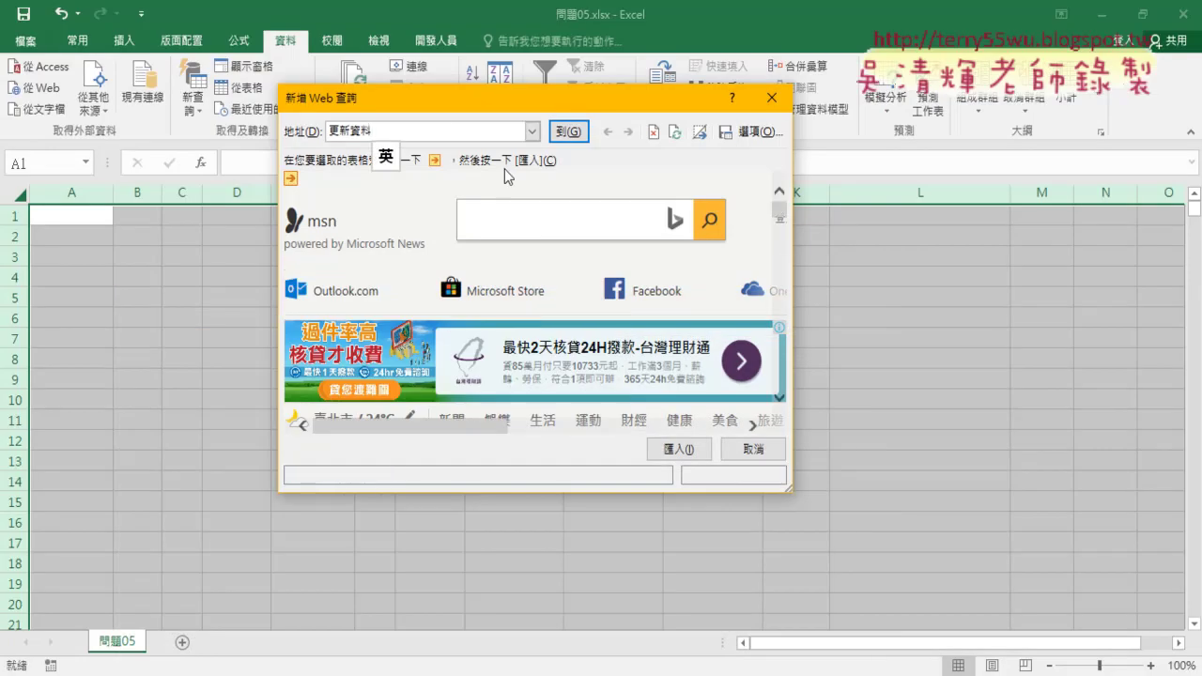
Step: Replace the web query address with the published 問題05 link and load the page
{"action": "left_click", "coordinate": [335, 132]}
{"action": "right_click", "coordinate": [335, 132]}
{"action": "left_click", "coordinate": [376, 184]}
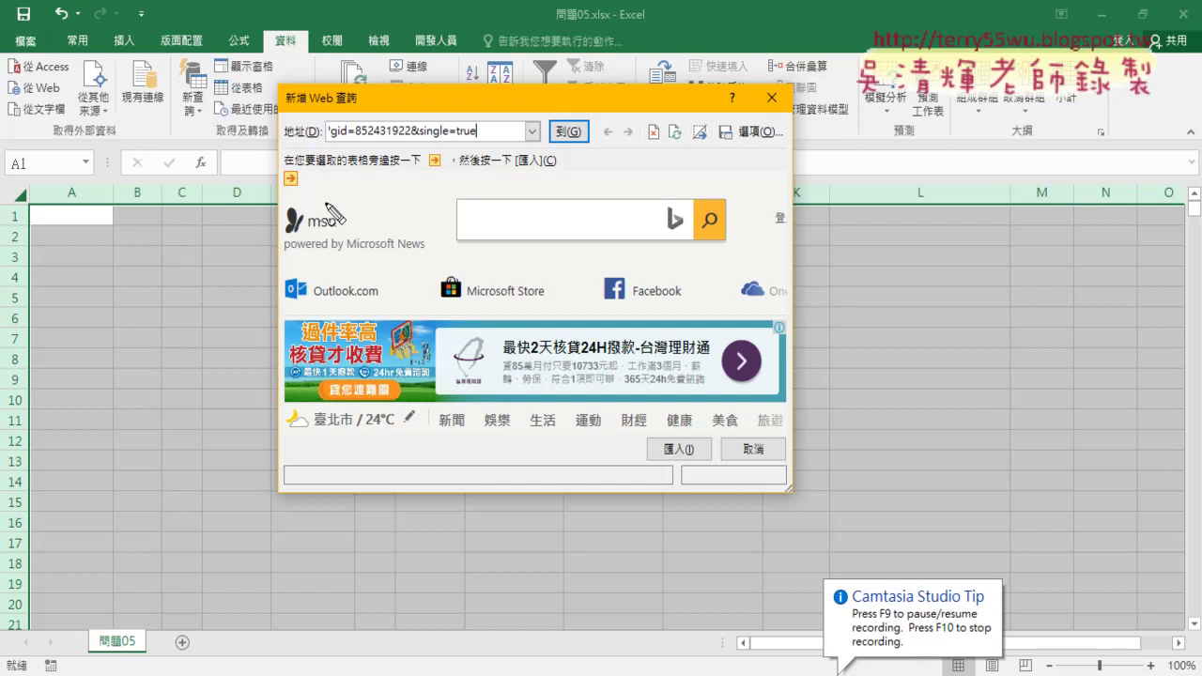
{"action": "left_click_drag", "start_coordinate": [300, 158], "coordinate": [303, 166]}
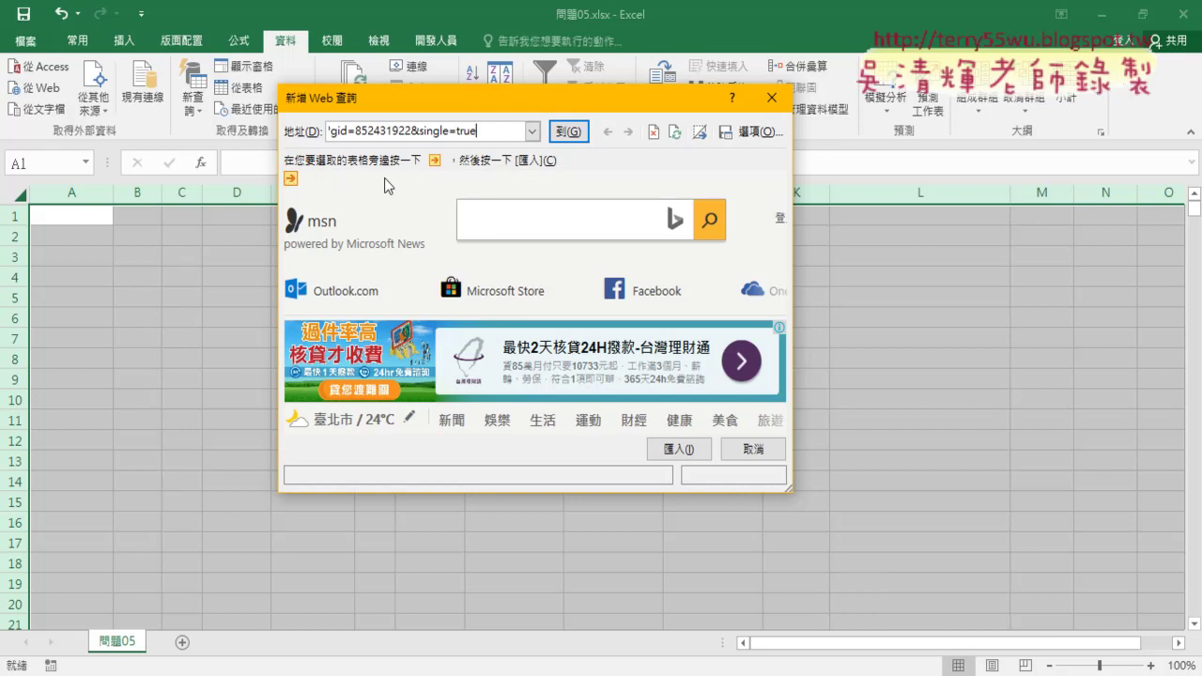
{"action": "left_click", "coordinate": [561, 133]}
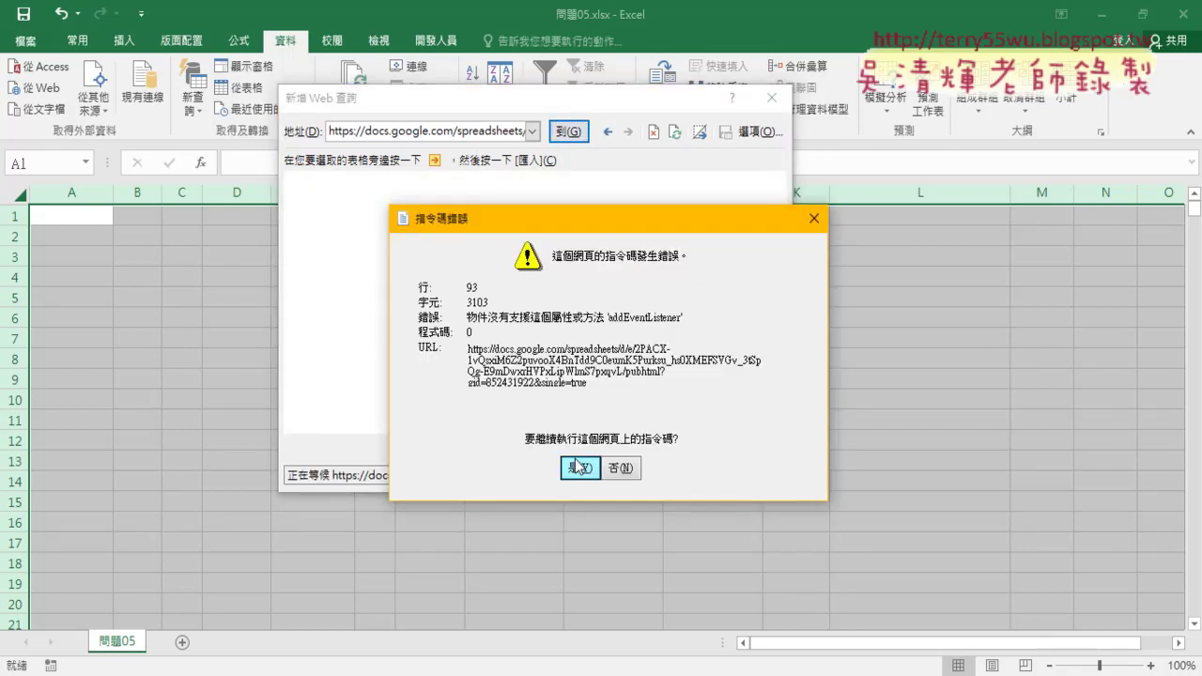
Step: Dismiss the script error, select the 問題05 table, and import it
{"action": "left_click", "coordinate": [580, 467]}
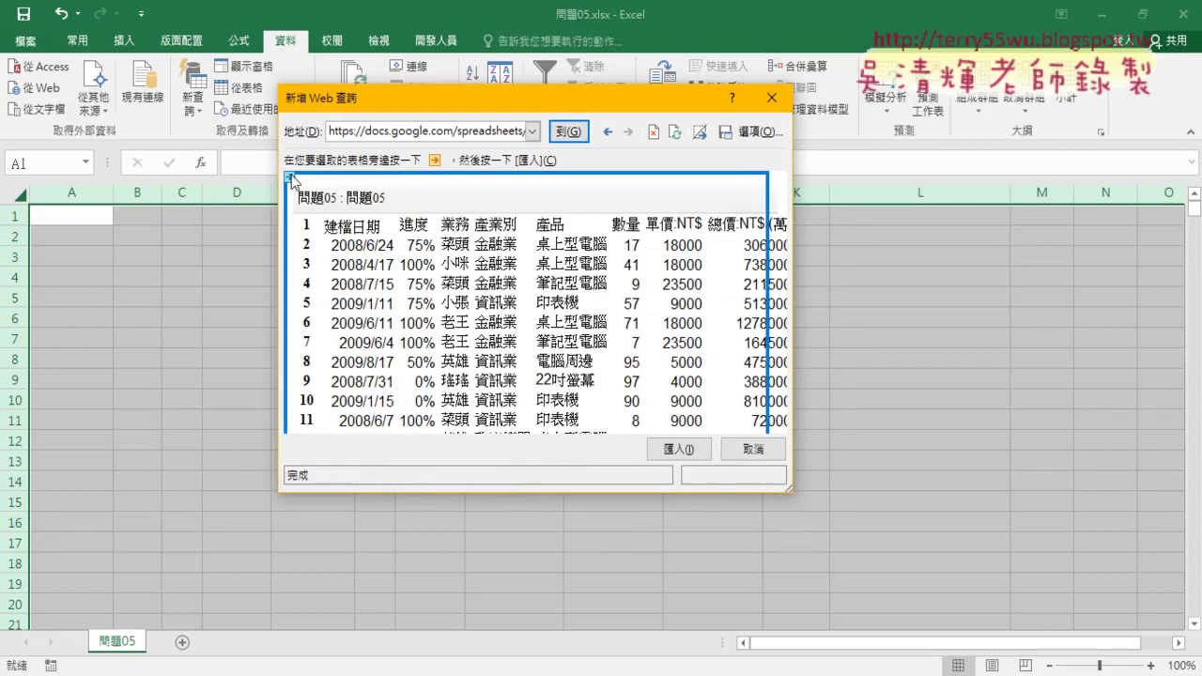
{"action": "left_click", "coordinate": [291, 179]}
{"action": "left_click", "coordinate": [678, 450]}
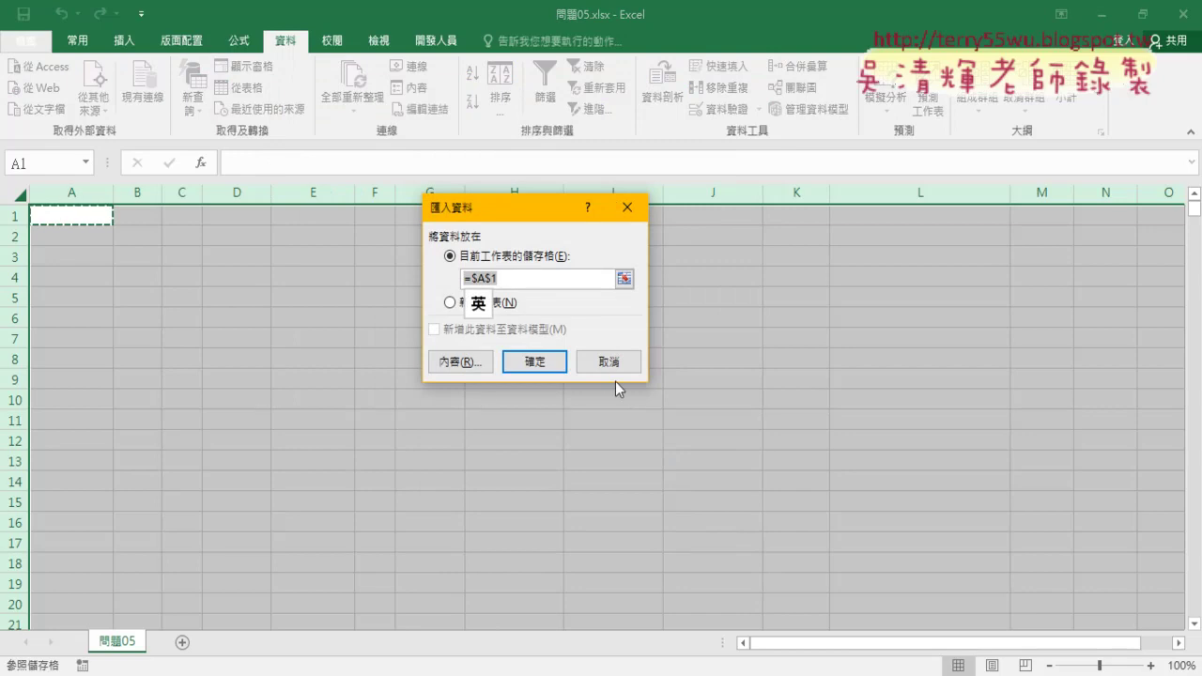
Step: Confirm the import so the web query data lands at cell $A$1
{"action": "left_click", "coordinate": [531, 357]}
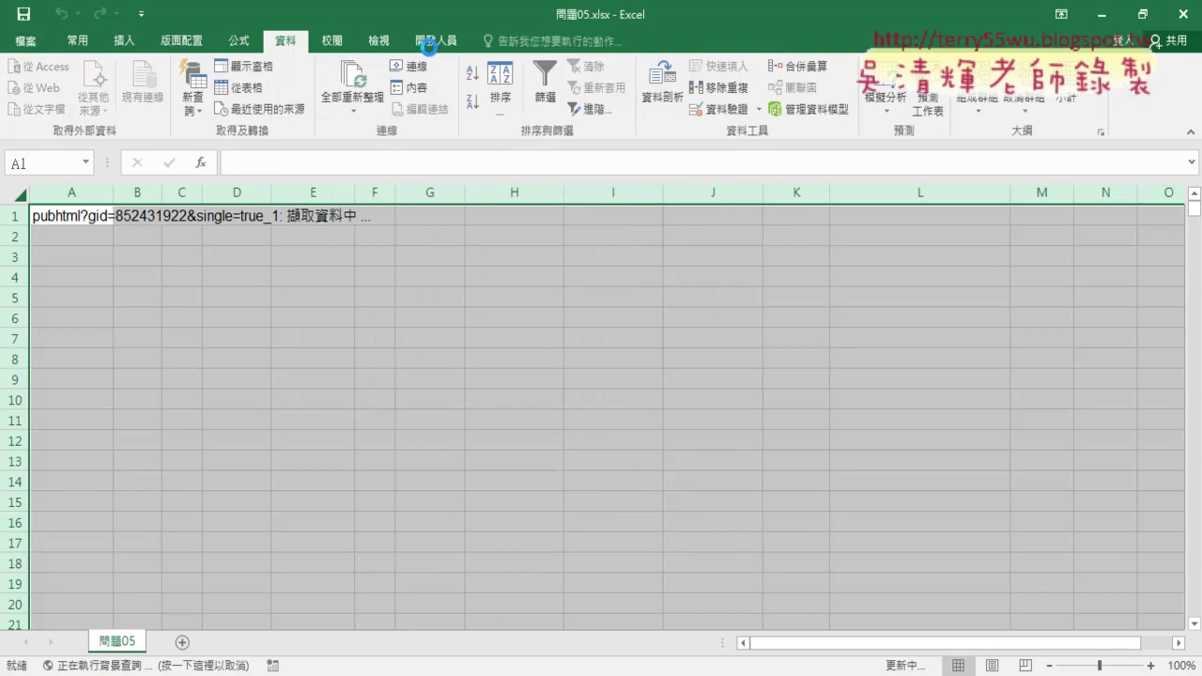